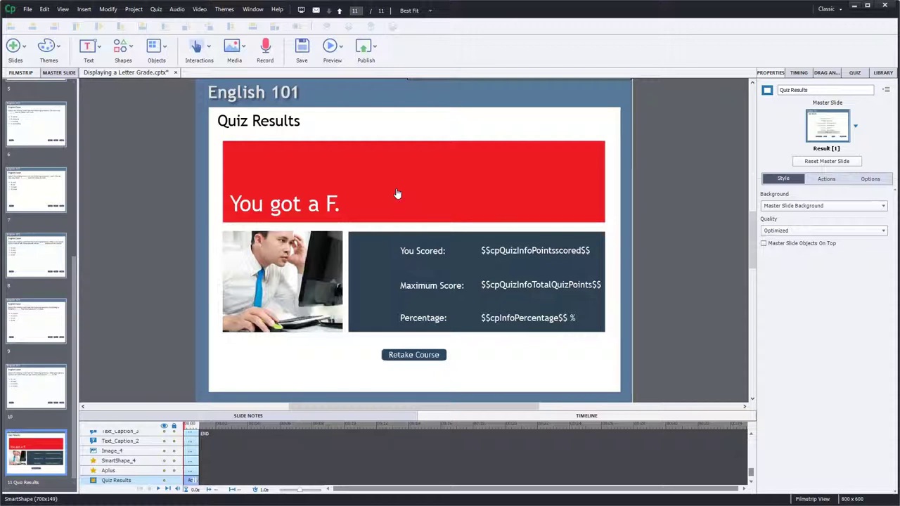
- Drag the F, D-minus, D, D-plus and C-minus banners up and right out of the stack
click(397, 193)
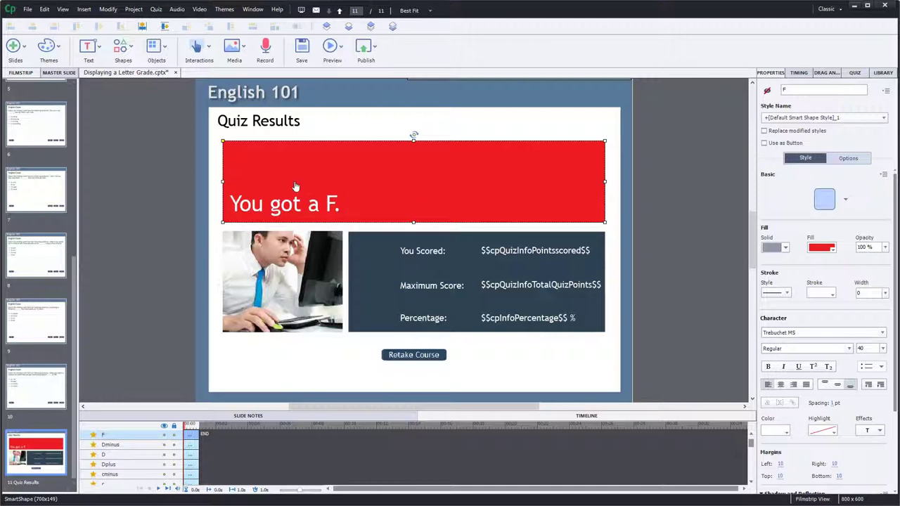
drag(291, 181, 511, 183)
drag(408, 183, 678, 168)
drag(281, 191, 583, 153)
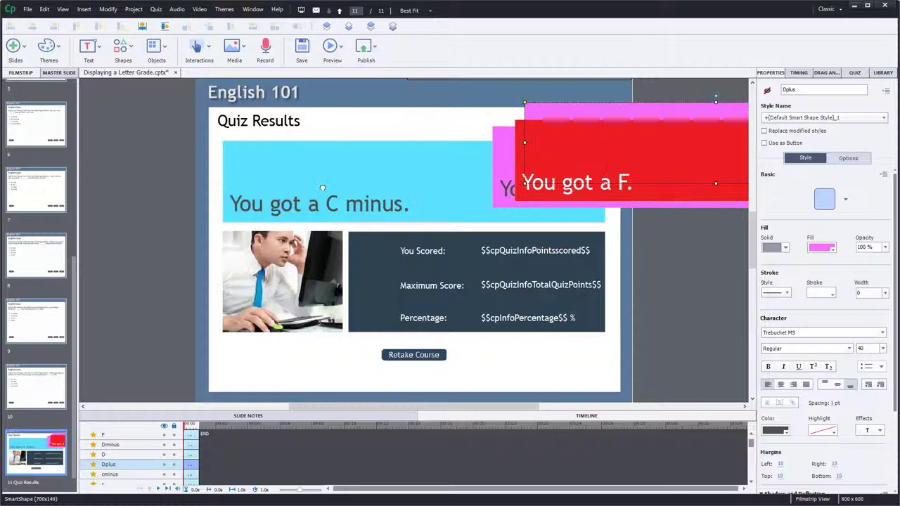
drag(280, 201, 547, 162)
drag(460, 162, 685, 132)
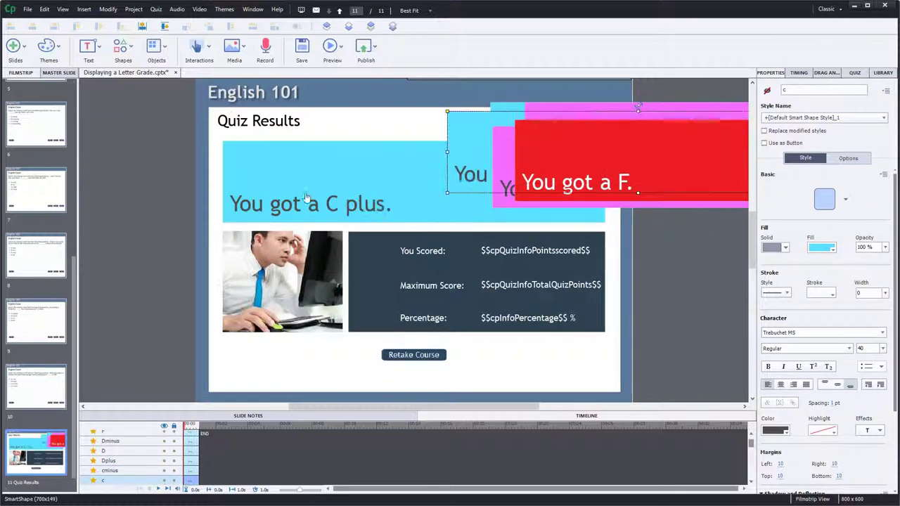
- Move the C-plus, B, B-plus, A-minus and A banners aside to expose the A-plus banner
drag(382, 180, 545, 163)
drag(296, 204, 464, 177)
click(312, 200)
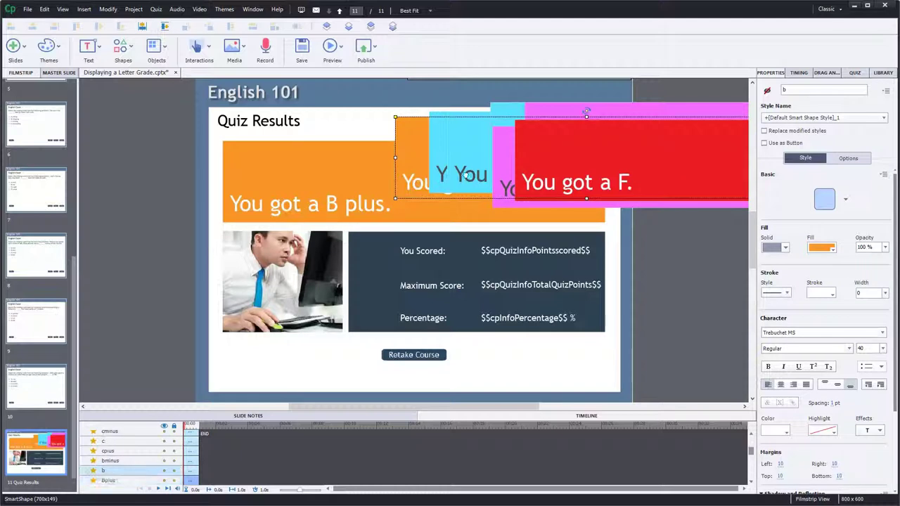
drag(313, 200, 486, 175)
drag(306, 198, 470, 174)
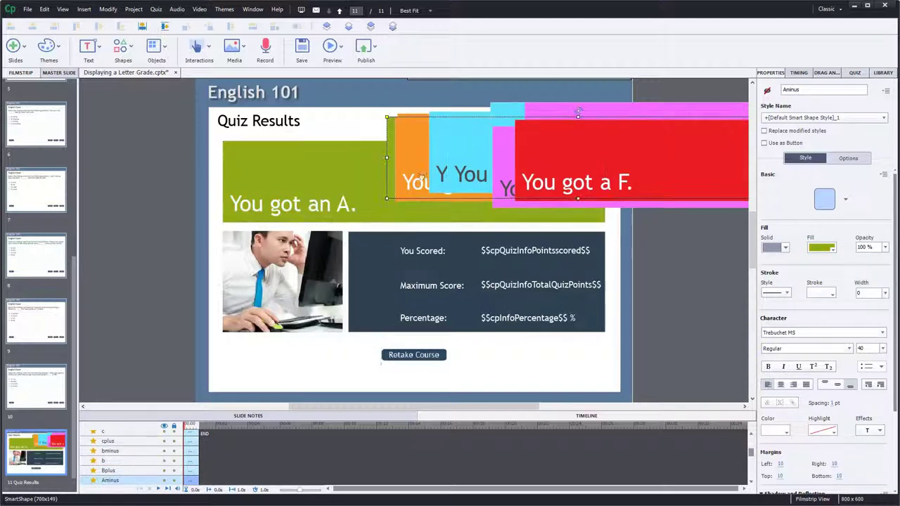
drag(325, 194, 461, 173)
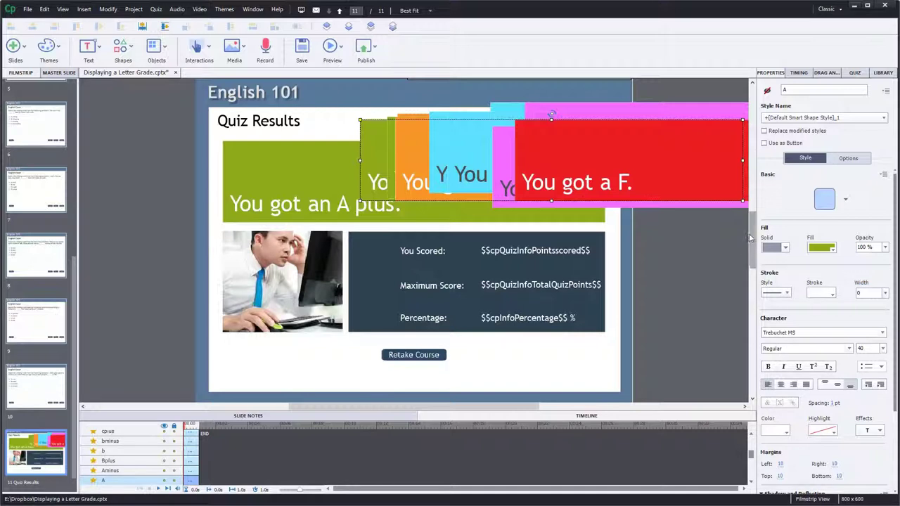
scroll(749, 238, up, 2)
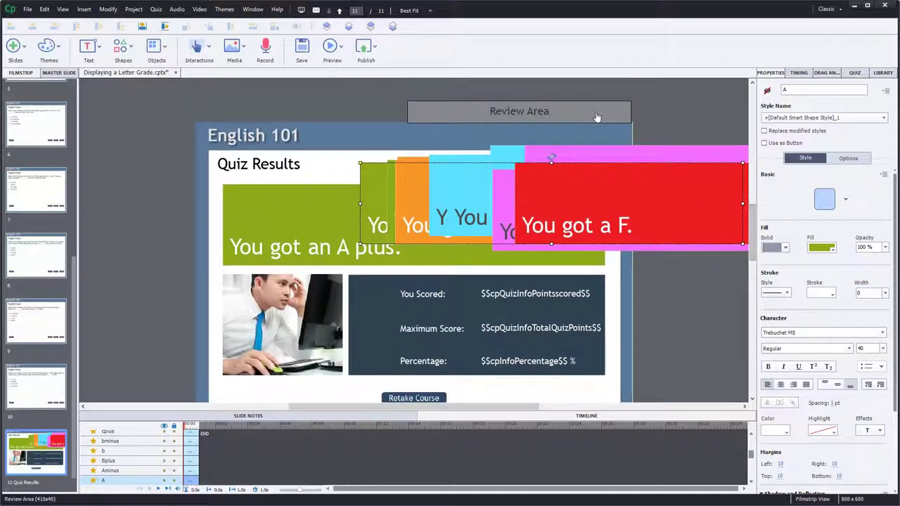
click(596, 117)
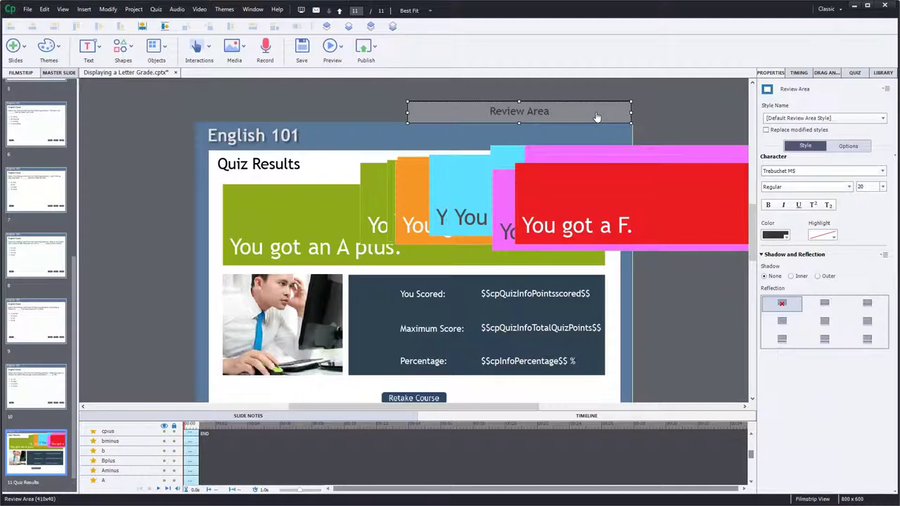
click(414, 11)
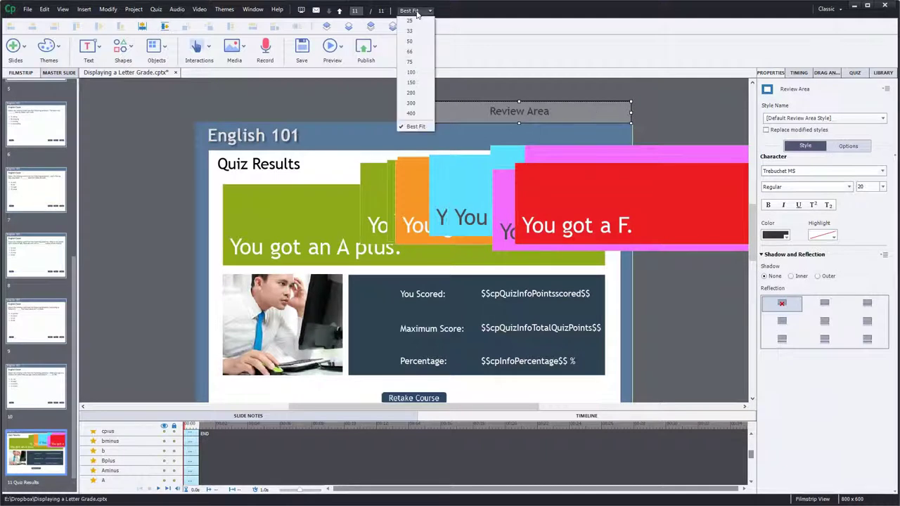
click(411, 92)
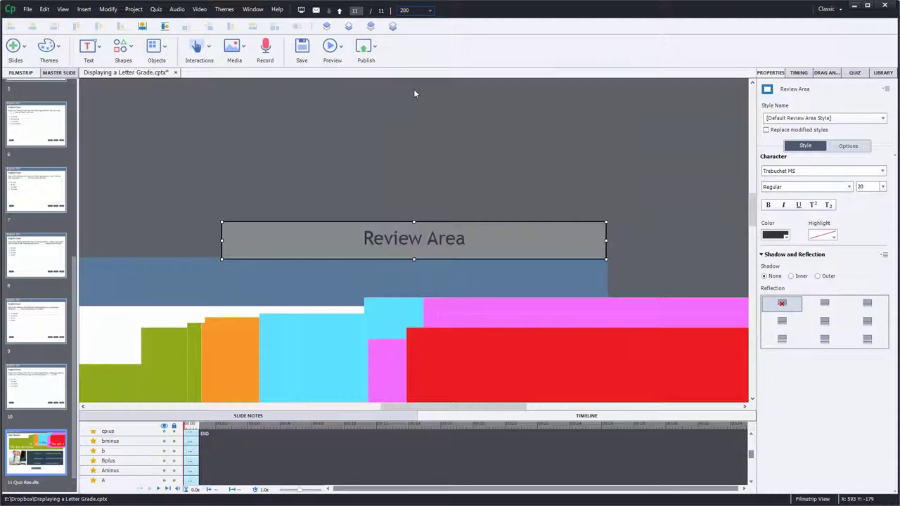
click(220, 260)
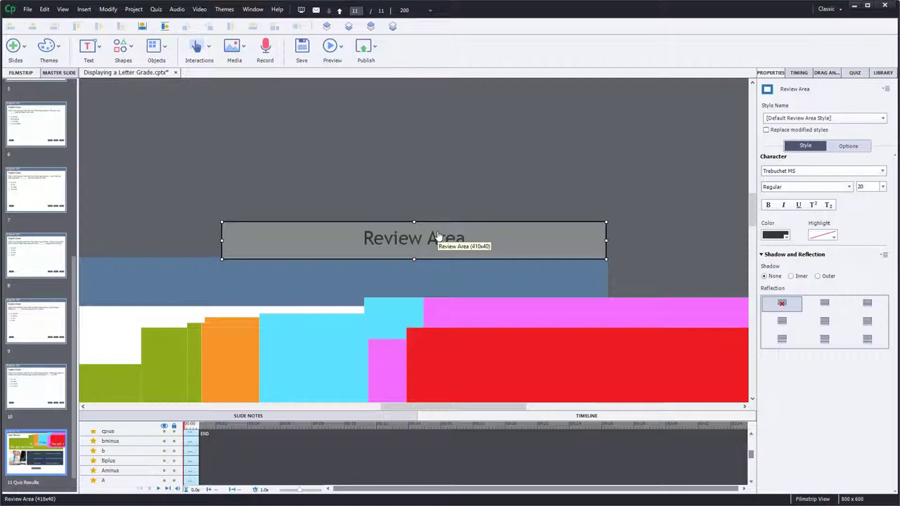
click(414, 12)
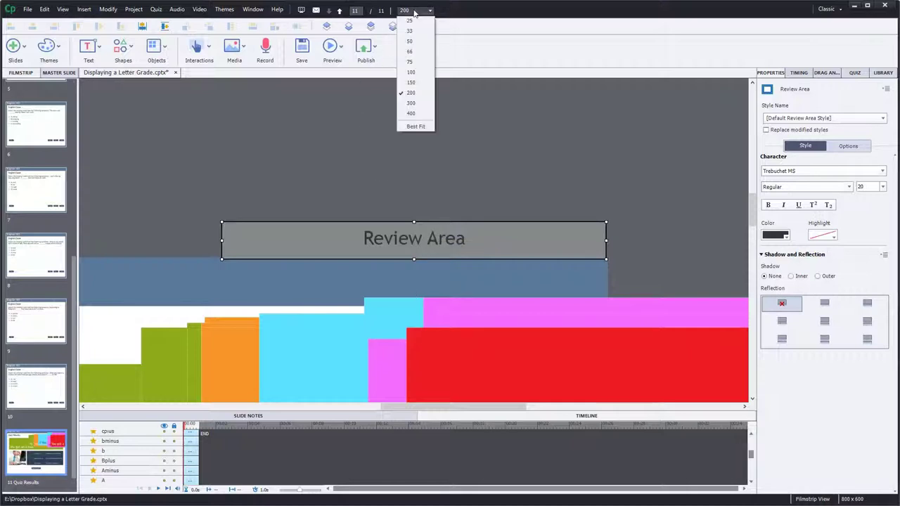
click(424, 127)
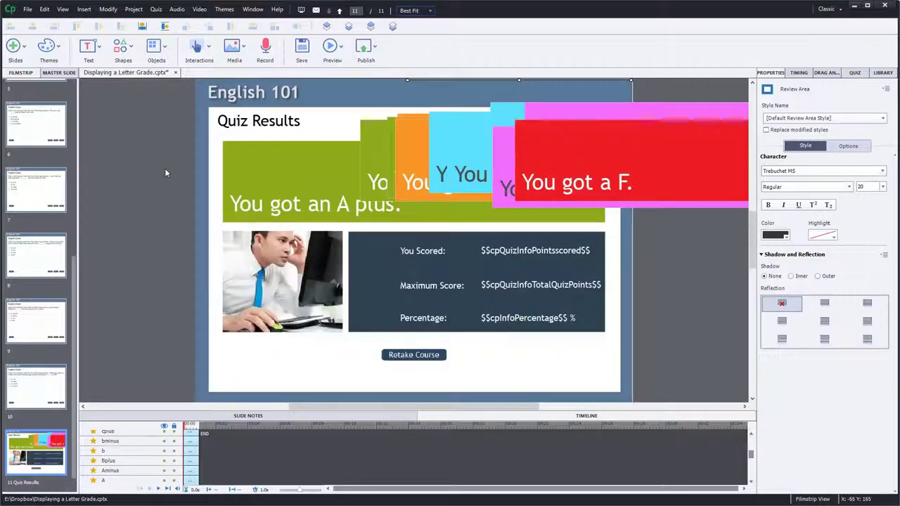
- Check the A-plus, A, A-minus, F and C banner names in Properties, then select all grade banners
click(163, 176)
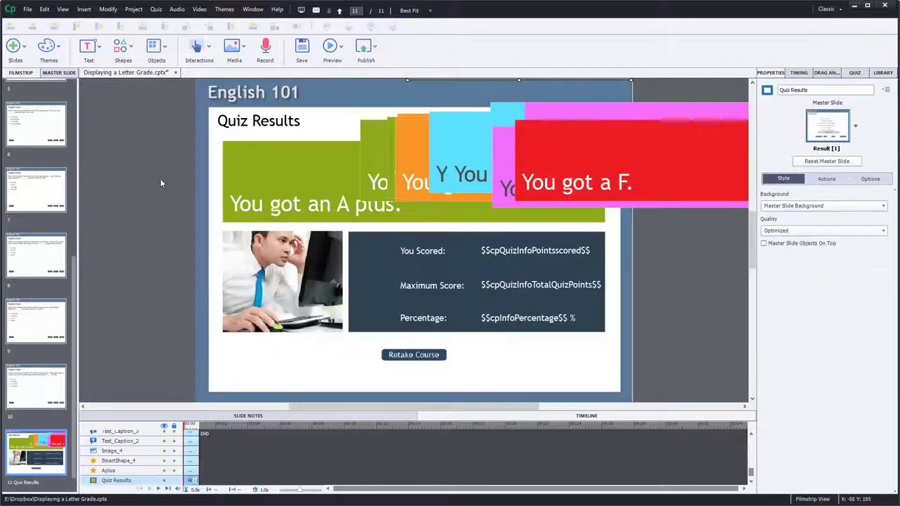
click(302, 181)
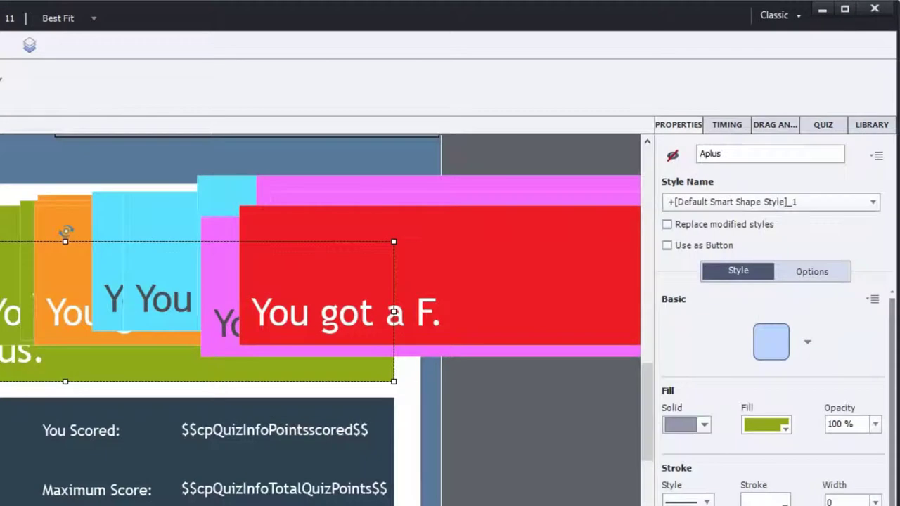
key(Tab)
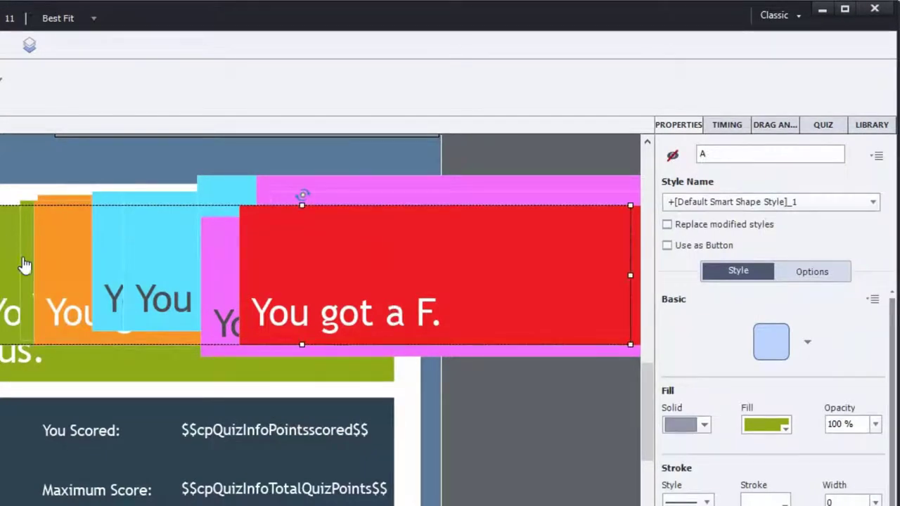
key(Tab)
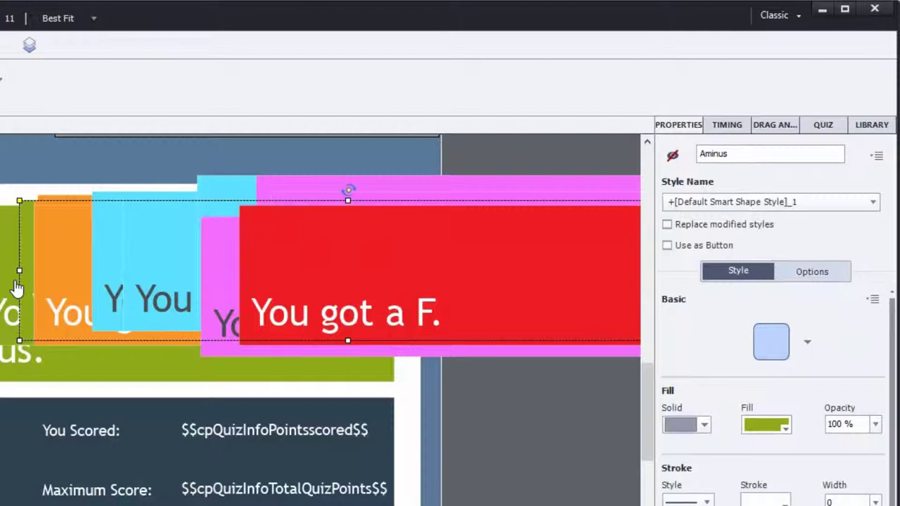
click(347, 253)
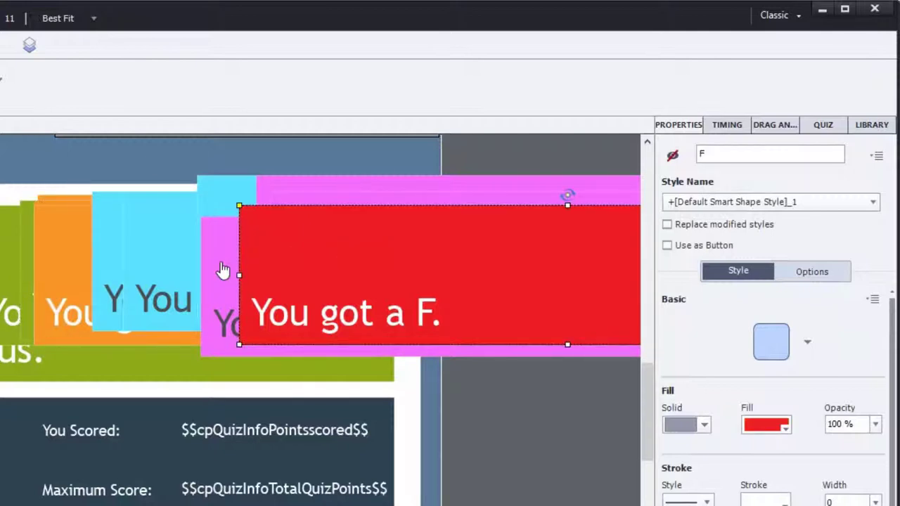
click(222, 269)
click(152, 267)
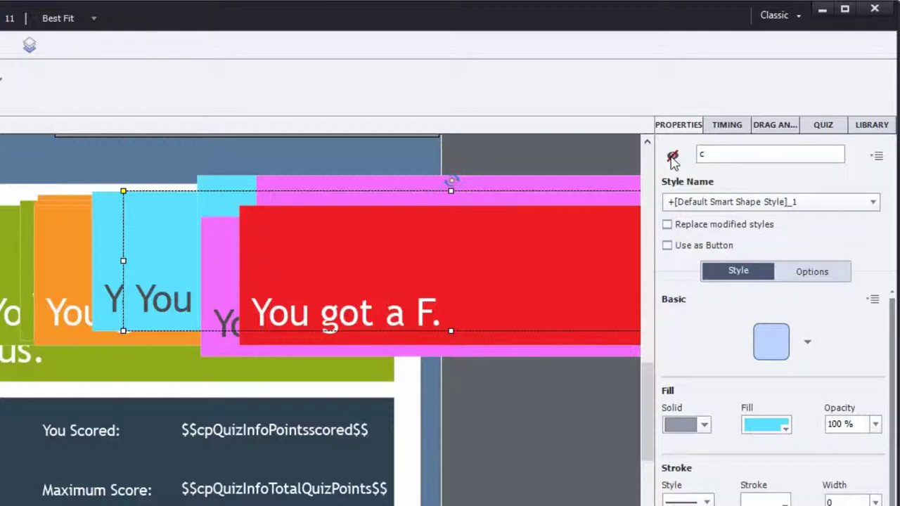
key(Escape)
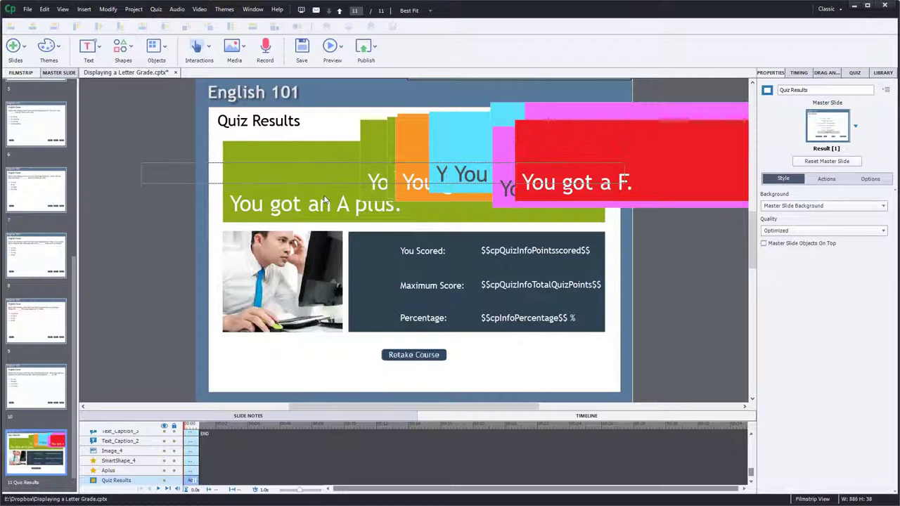
click(265, 175)
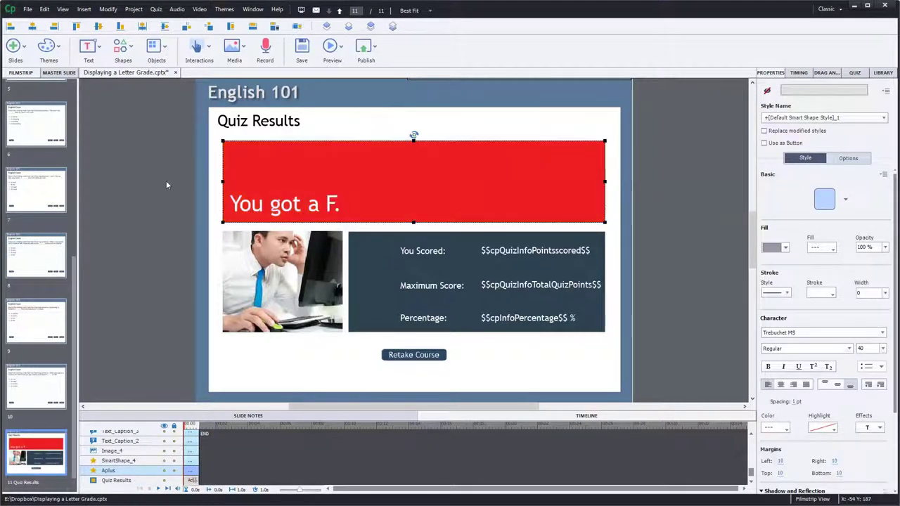
- Align the selected grade banners into one stack and show the slide's on-enter 'results' action
click(165, 180)
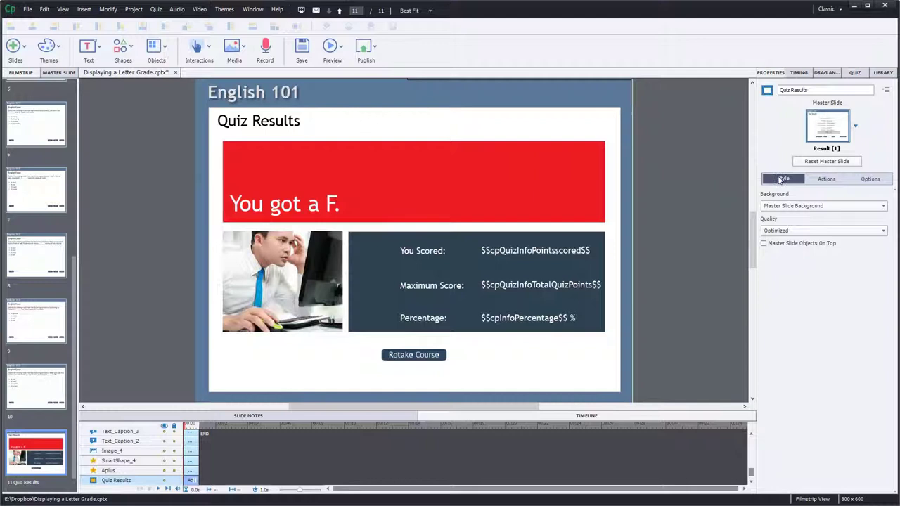
click(824, 181)
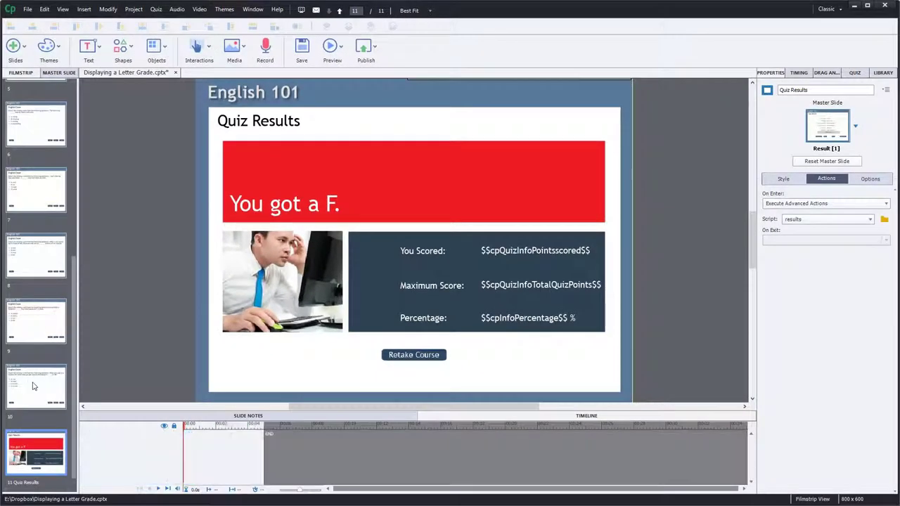
click(32, 320)
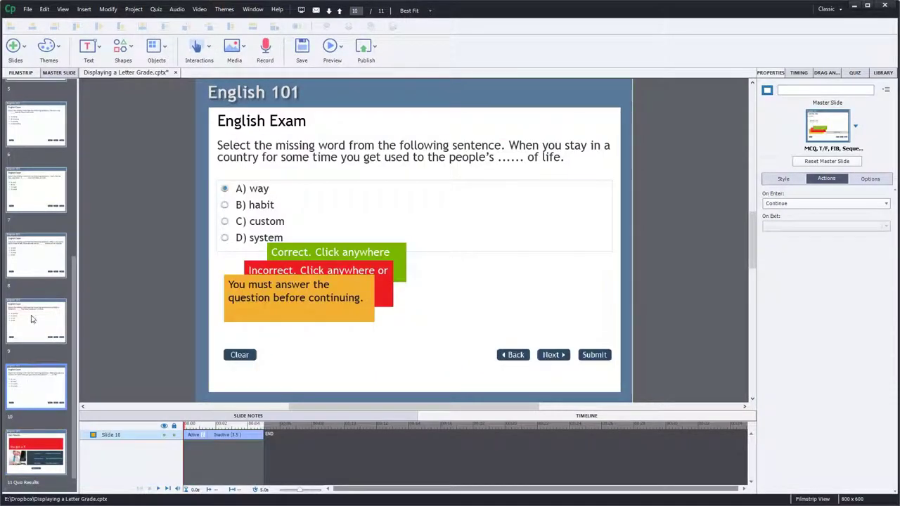
click(40, 259)
click(47, 202)
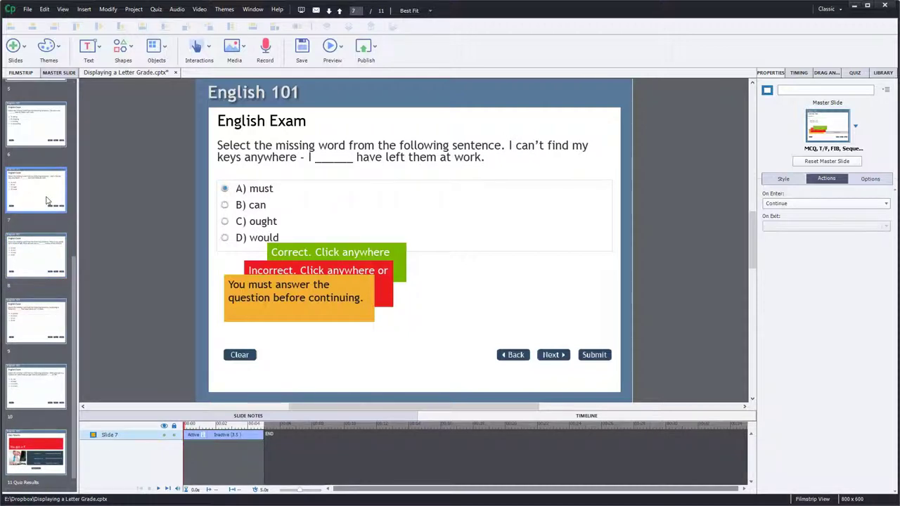
click(43, 442)
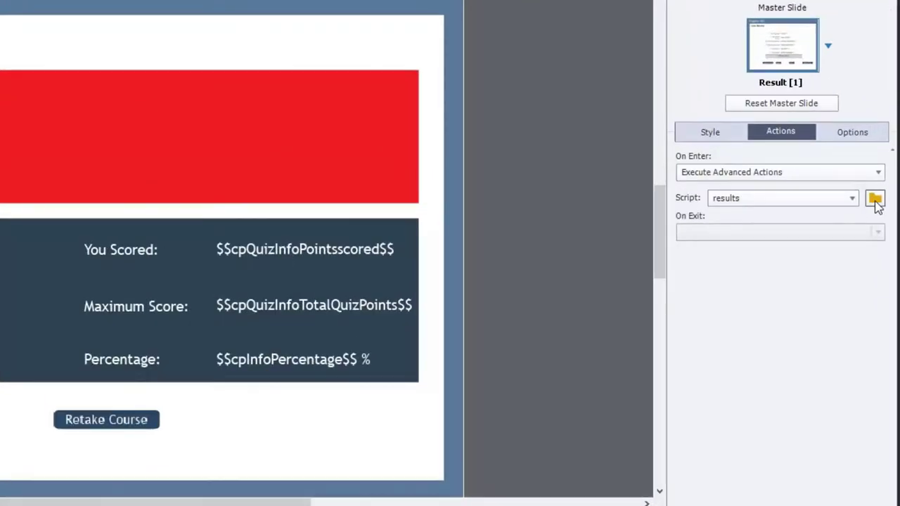
- Open the 'results' advanced action and view the A, A-minus and B-plus decision conditions
click(875, 201)
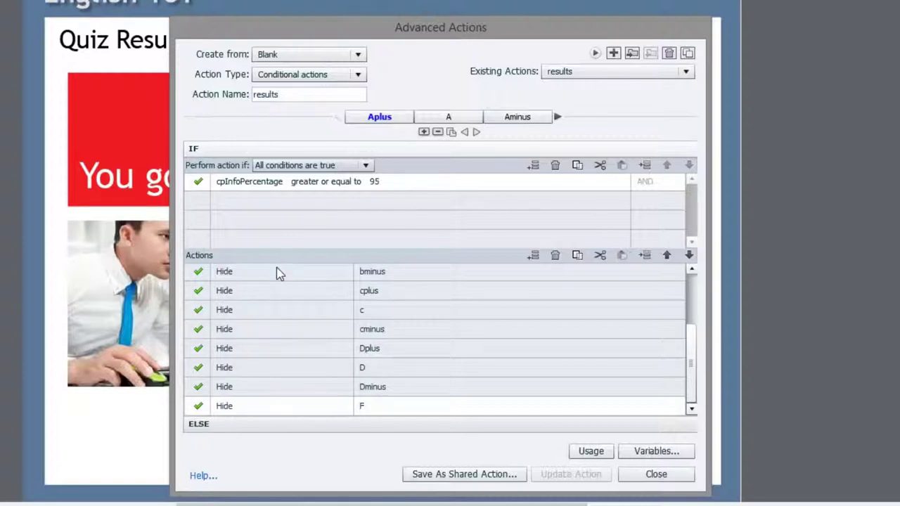
click(453, 118)
click(515, 118)
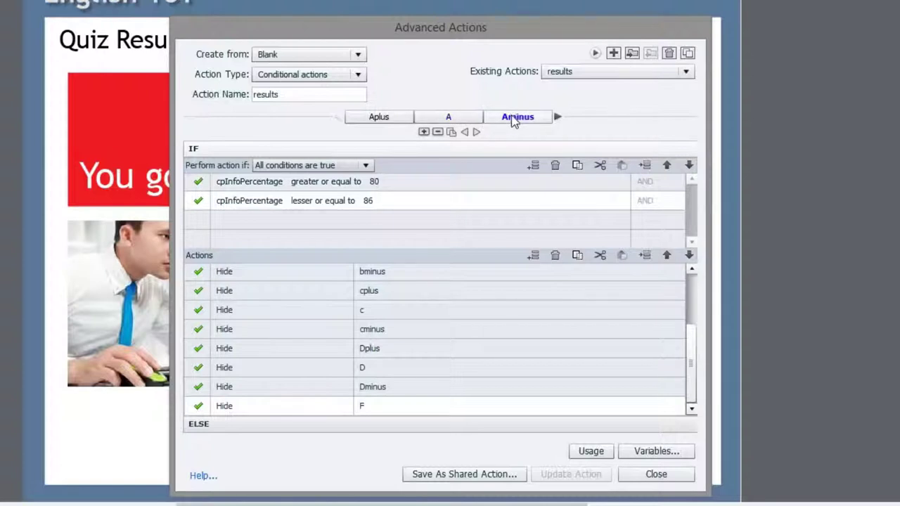
click(557, 117)
click(524, 122)
- Step on through the B and B-minus decisions, then return to the A-plus (≥ 95) decision
click(556, 118)
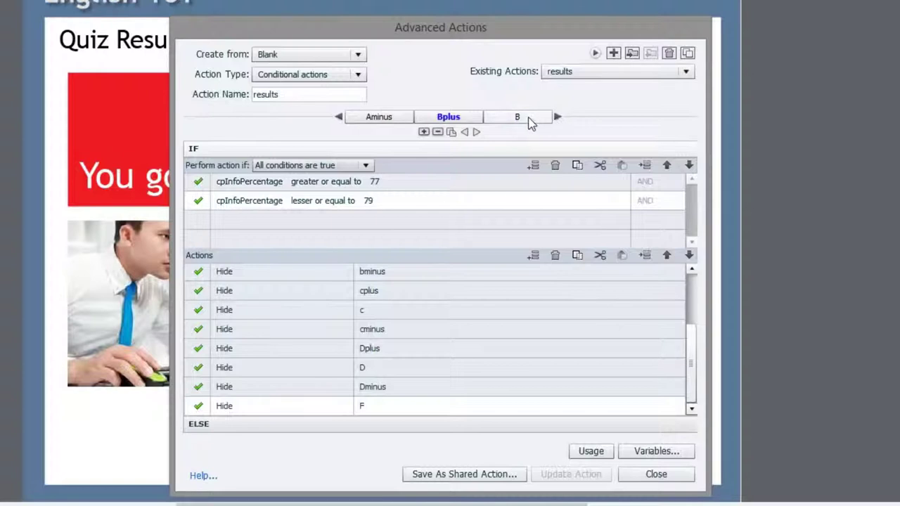
click(529, 122)
click(556, 117)
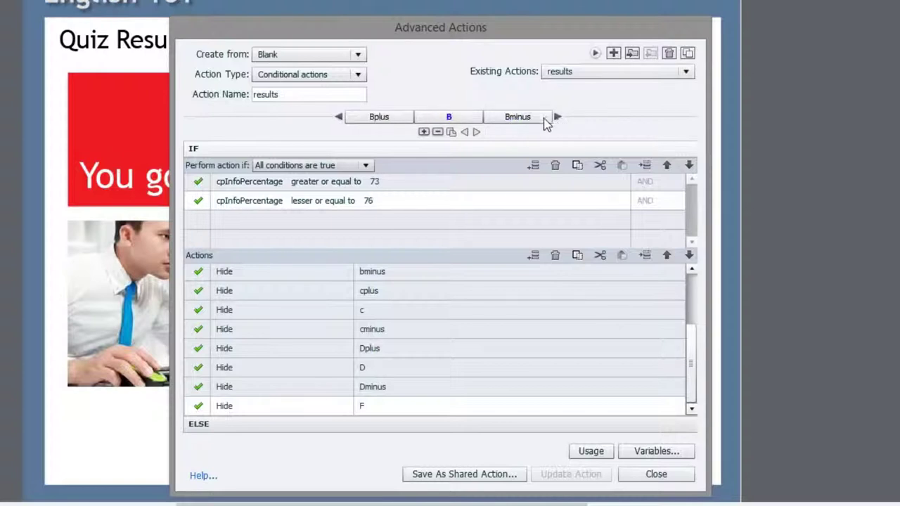
click(527, 121)
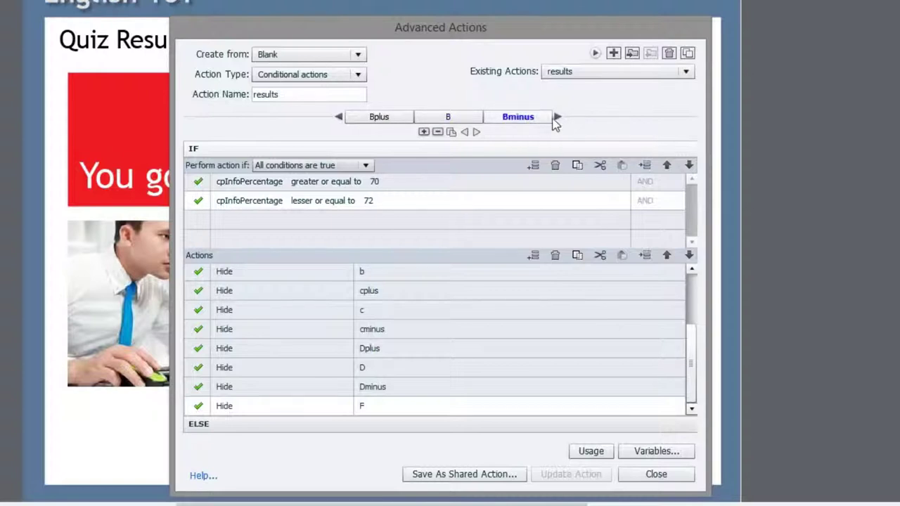
click(557, 117)
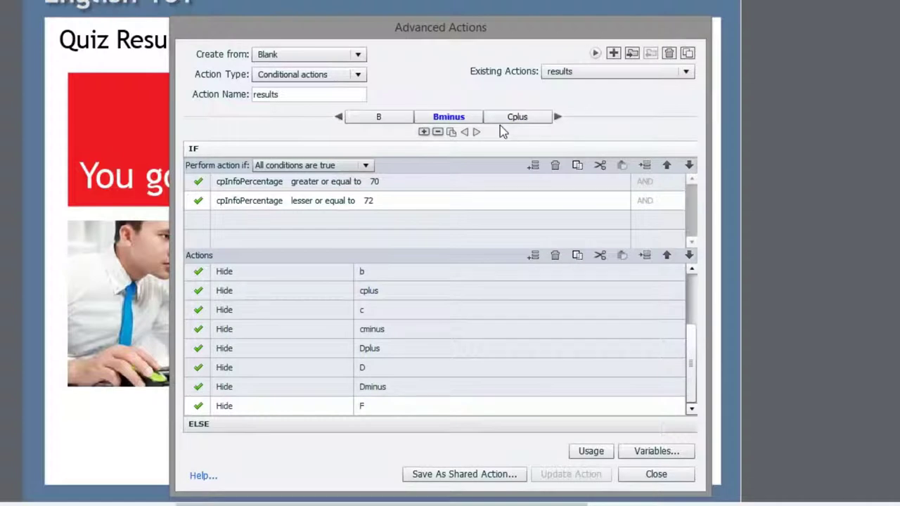
click(338, 119)
click(338, 119)
click(338, 118)
click(338, 118)
click(383, 121)
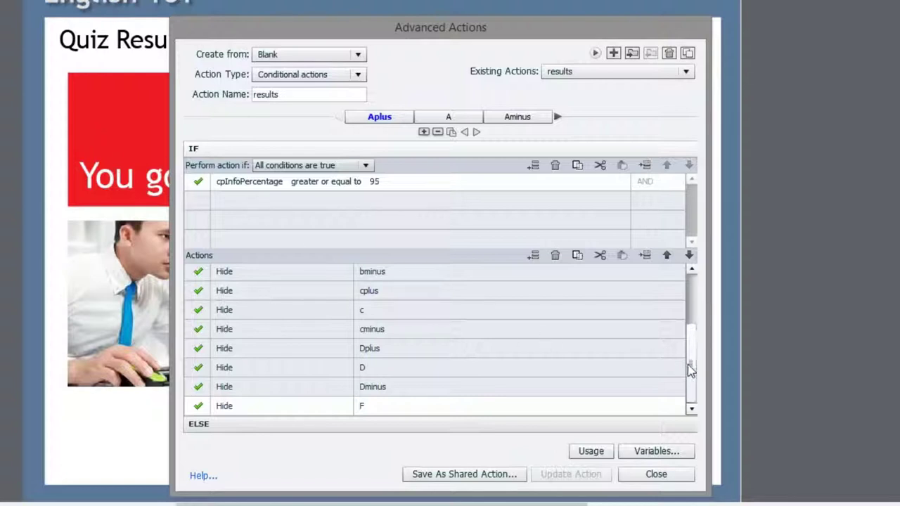
drag(688, 367, 688, 295)
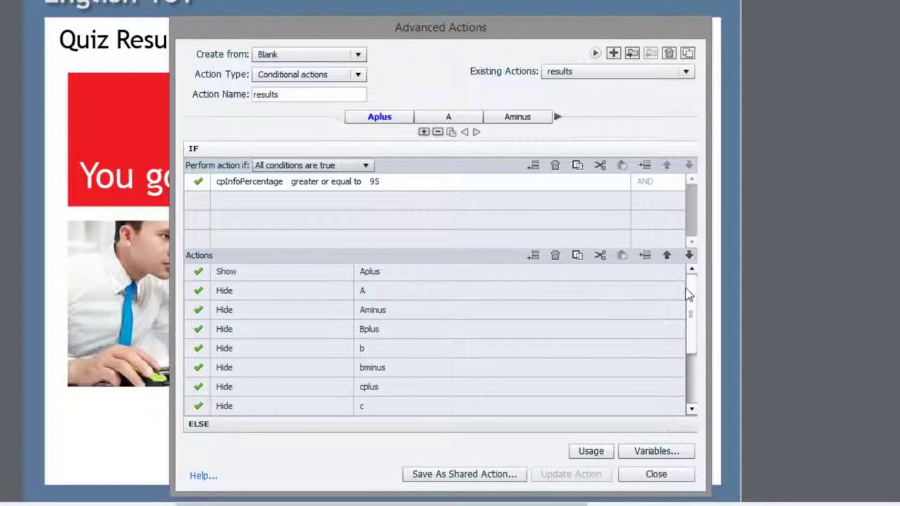
click(388, 273)
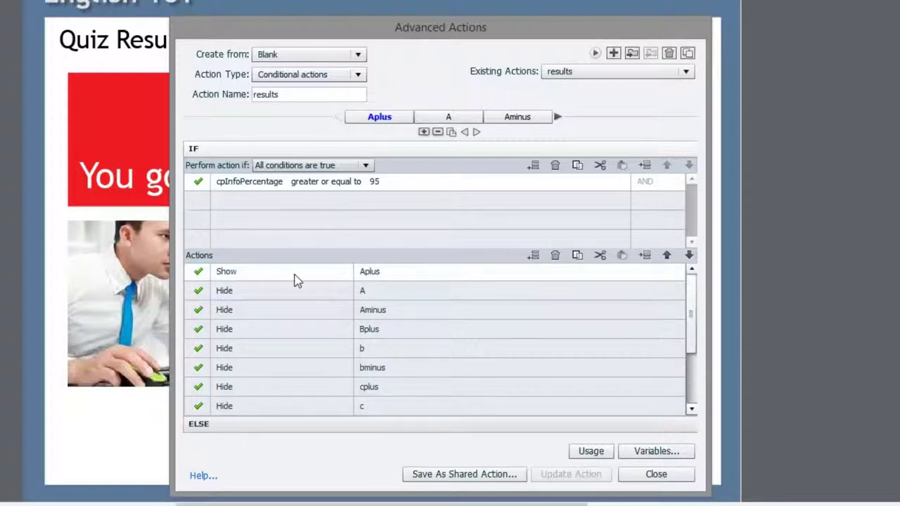
click(380, 294)
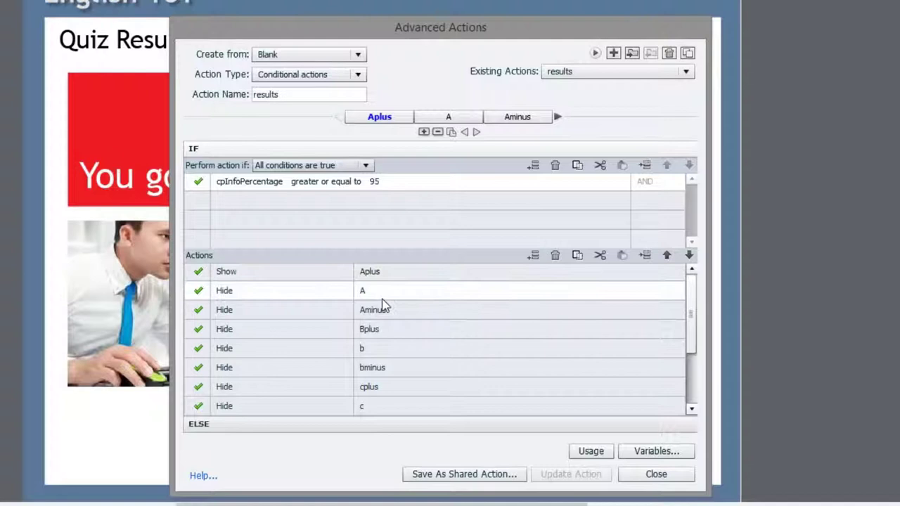
click(392, 314)
click(397, 333)
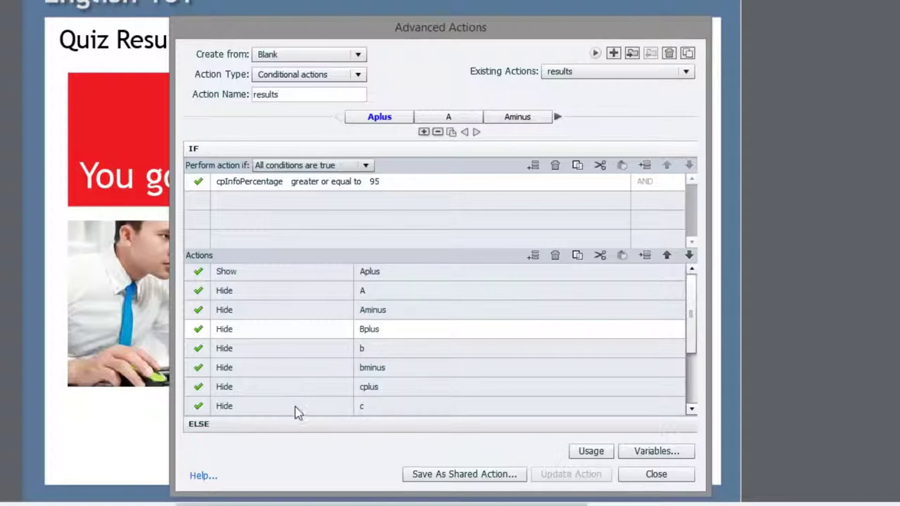
drag(692, 314, 691, 364)
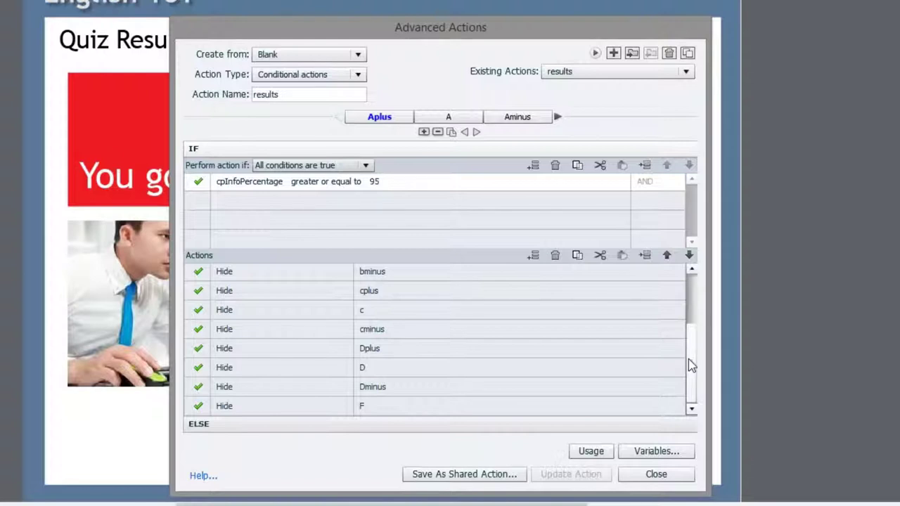
scroll(688, 342, up, 2)
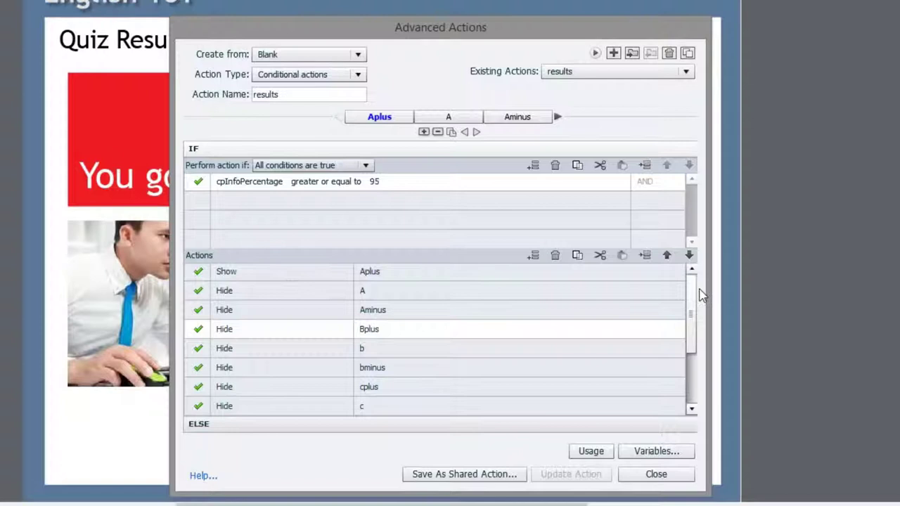
drag(690, 296, 691, 351)
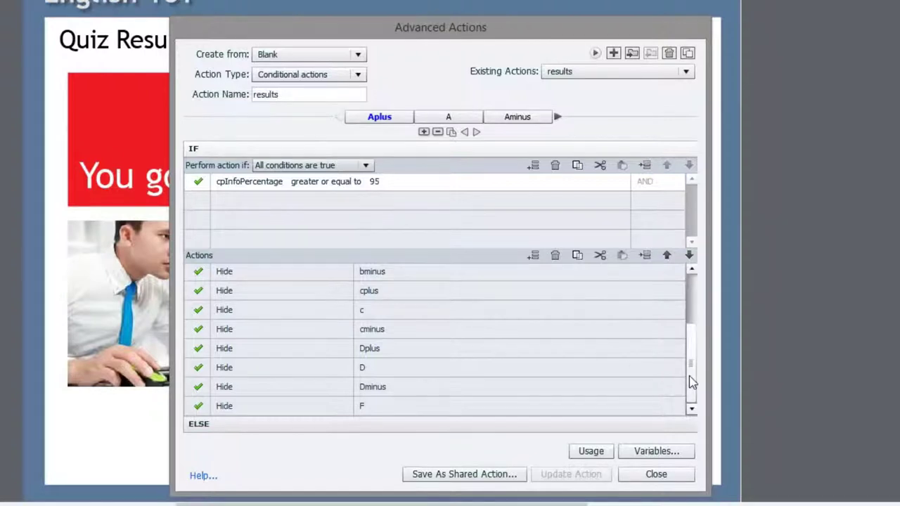
drag(692, 377, 689, 327)
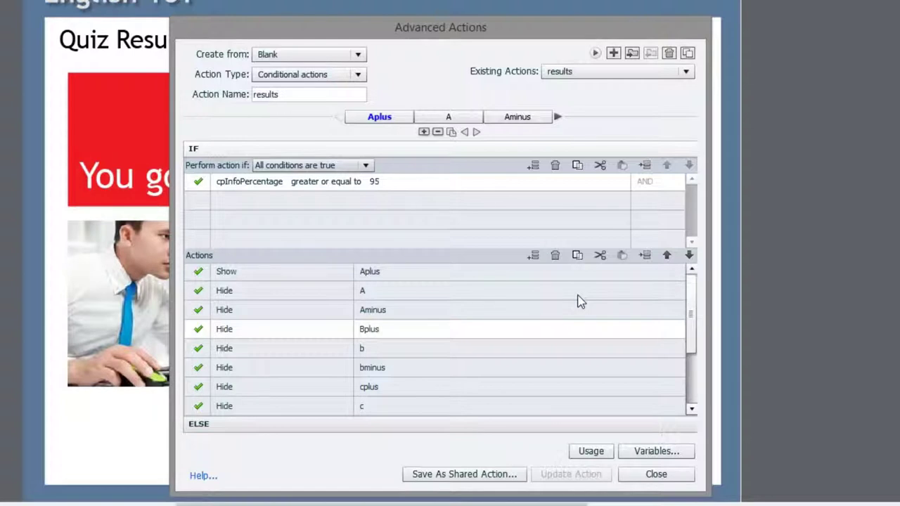
drag(689, 313, 556, 375)
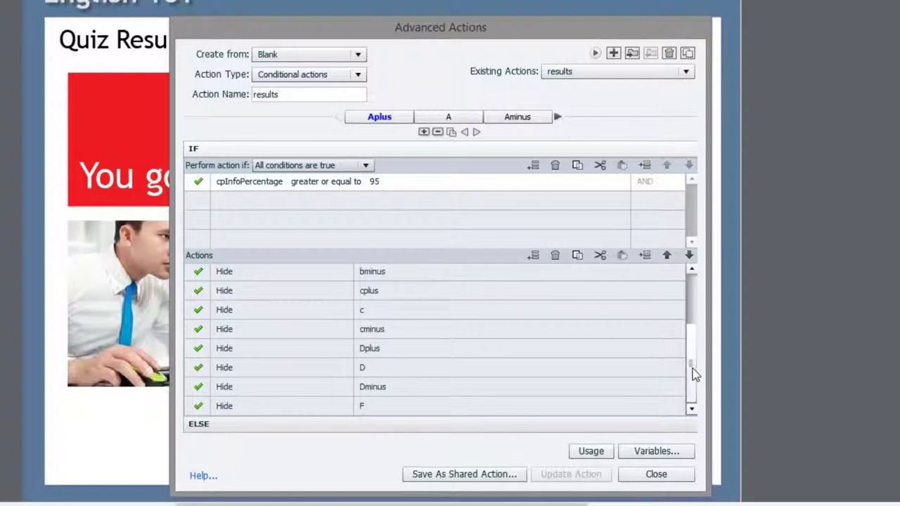
drag(693, 374, 684, 315)
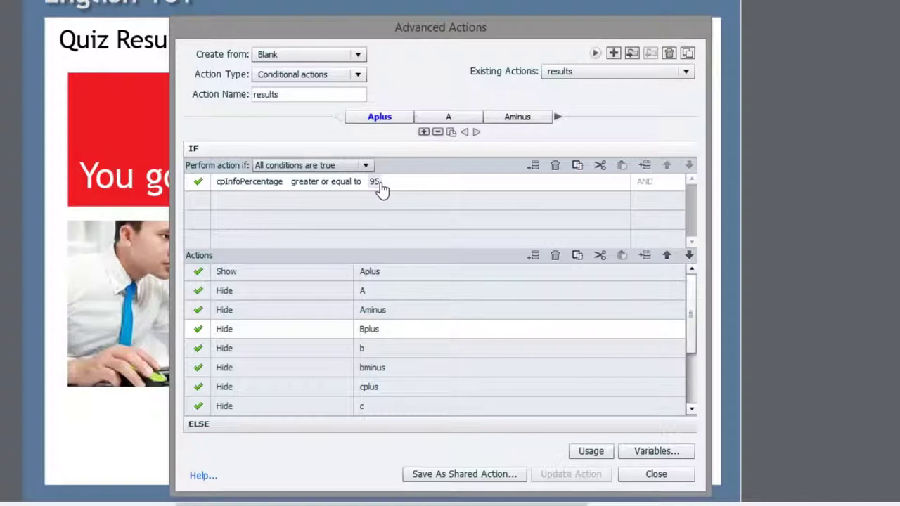
- View the A, A-minus, B-plus and B grade decisions in the 'results' action
click(450, 120)
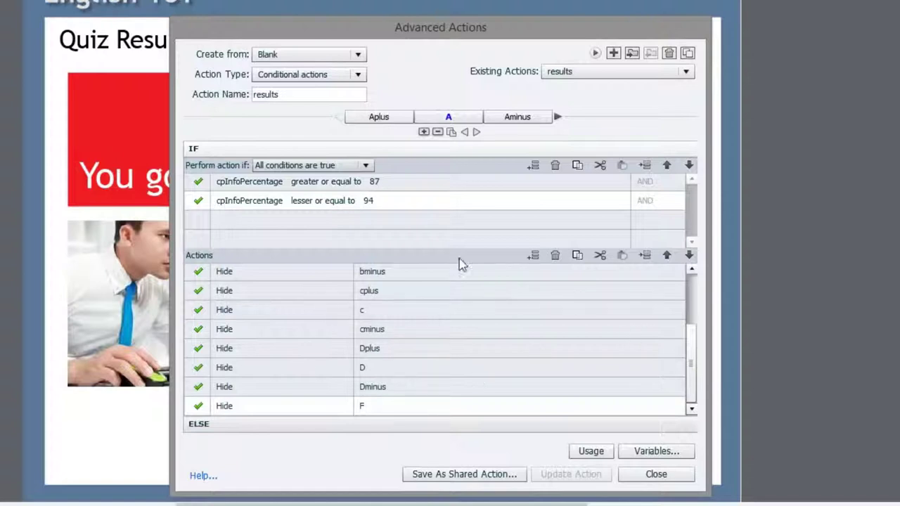
click(689, 317)
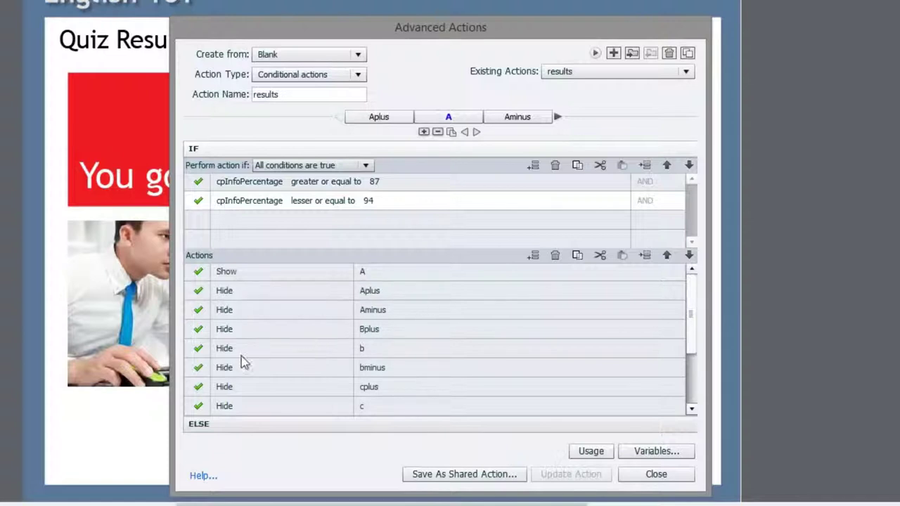
click(515, 123)
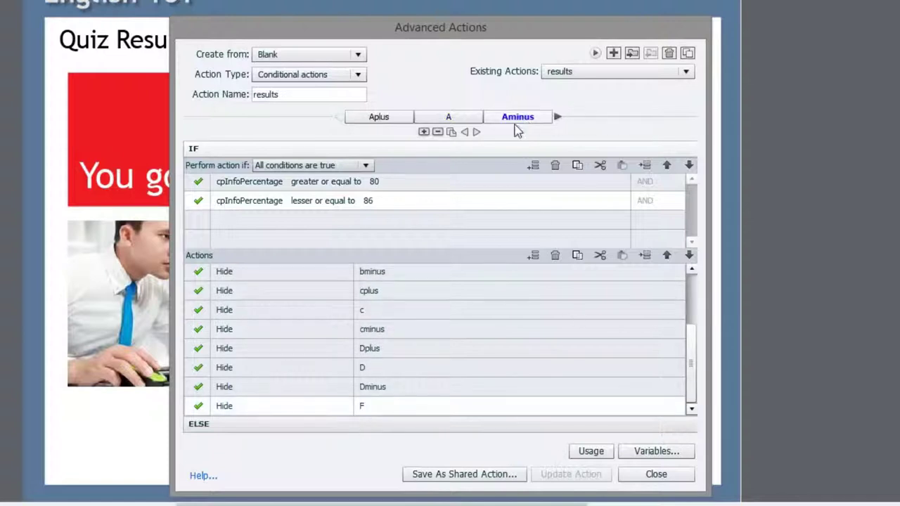
click(557, 117)
click(526, 121)
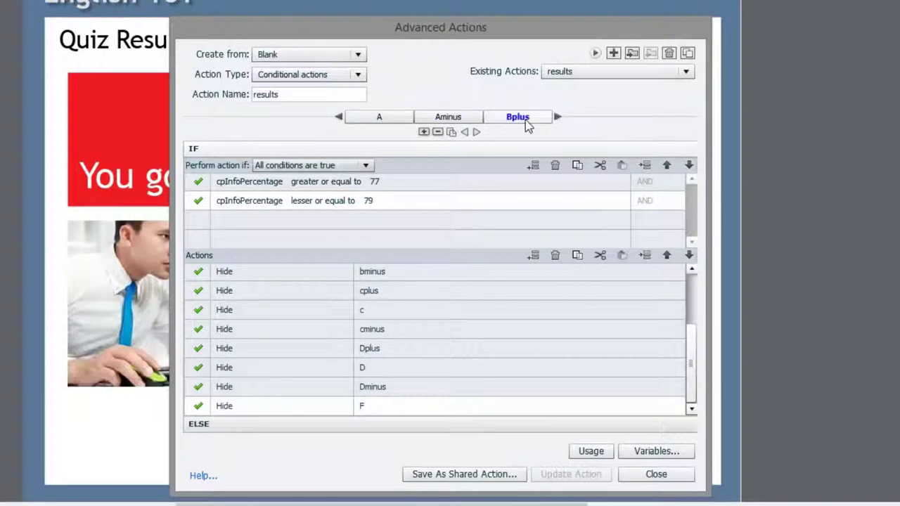
click(557, 117)
click(534, 123)
- Advance to the F decision and check its cpInfoPercentage ≤ 50 condition
click(557, 117)
click(558, 117)
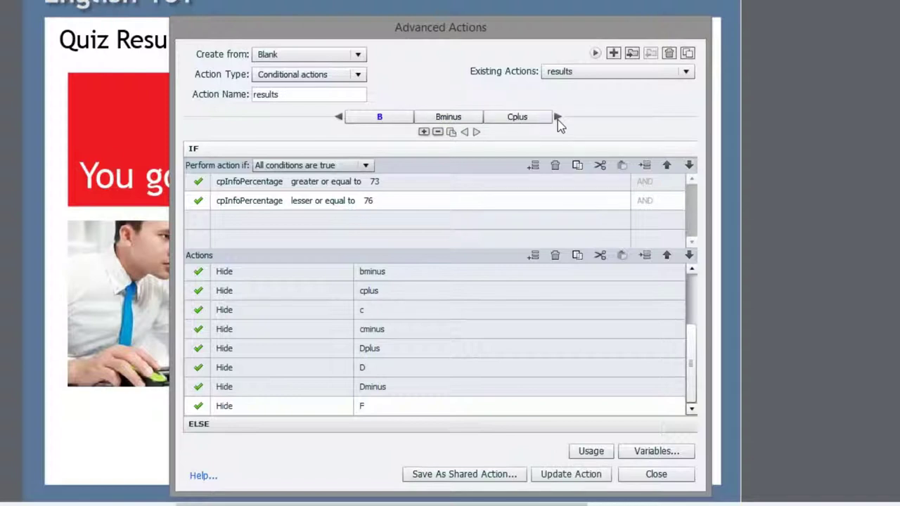
click(557, 117)
click(557, 117)
click(557, 117)
click(557, 118)
click(558, 117)
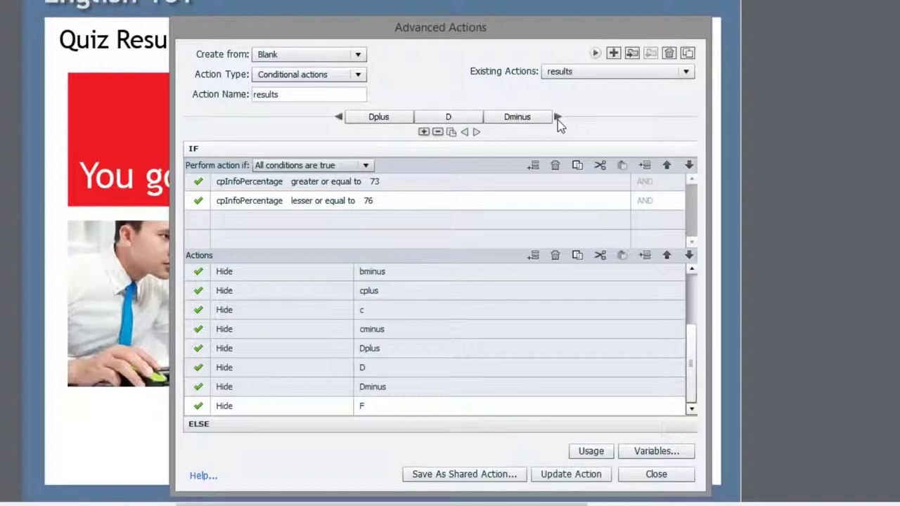
click(557, 118)
click(529, 123)
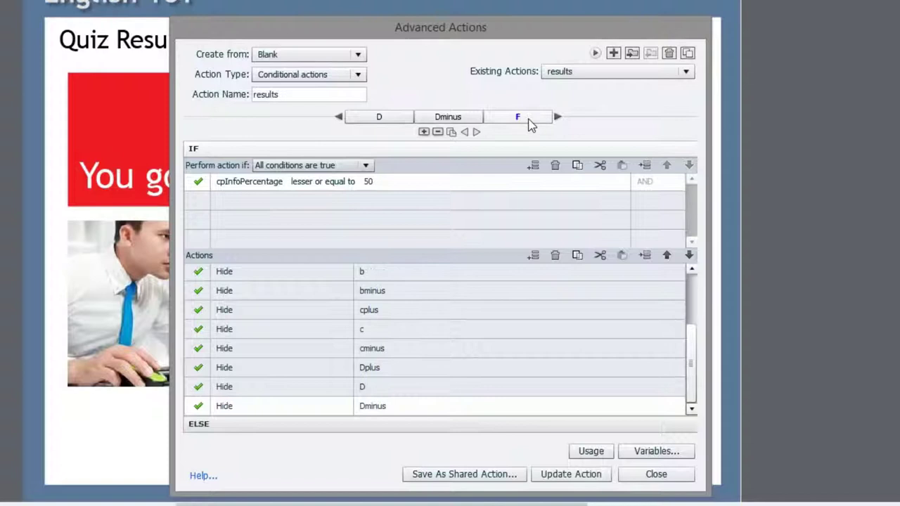
click(367, 182)
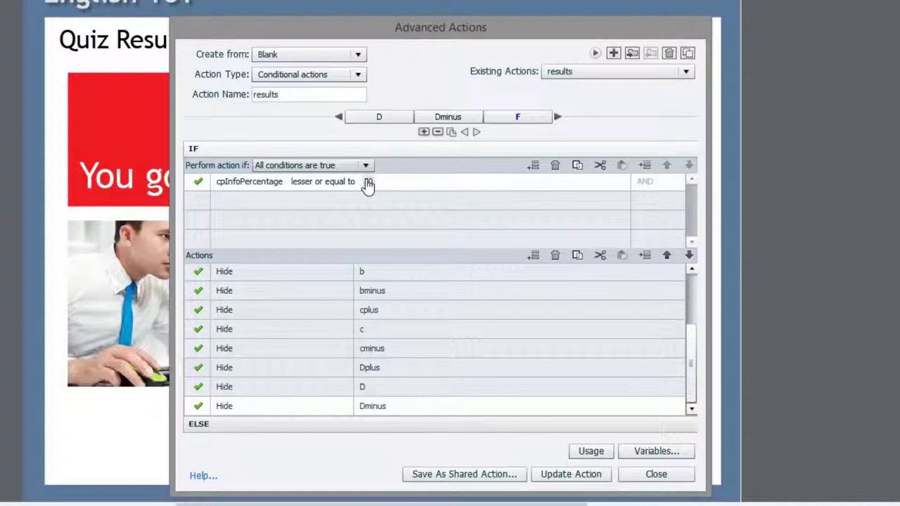
click(687, 292)
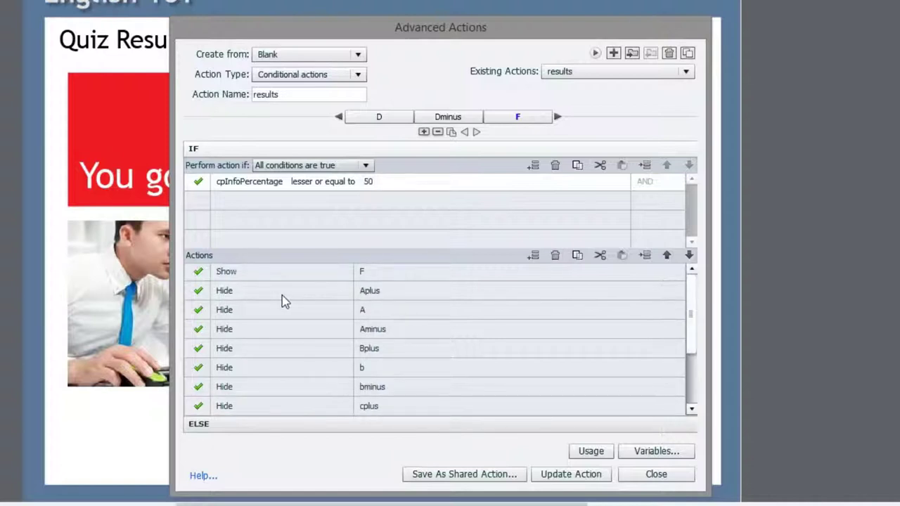
mouse_move(688, 297)
mouse_down()
mouse_move(688, 367)
mouse_move(685, 287)
mouse_up()
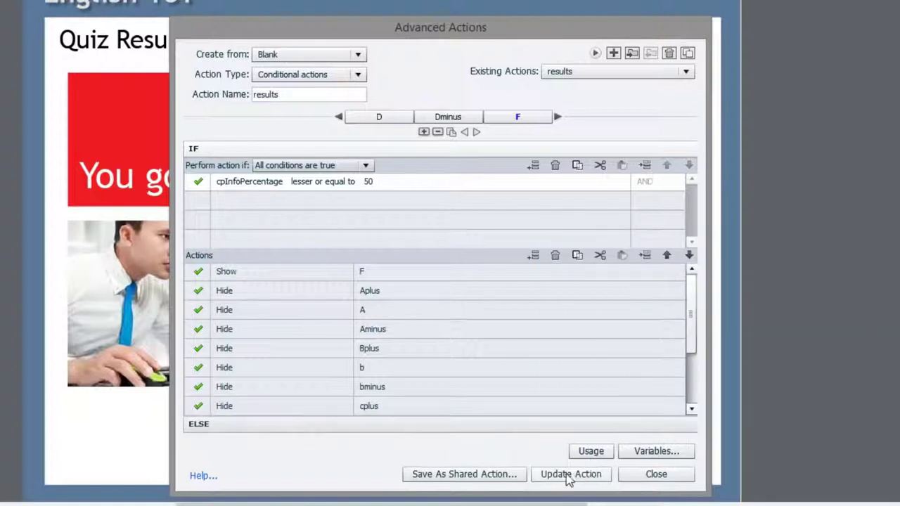
- Apply Update Action to the 'results' action, confirm the success message, and close Advanced Actions
click(603, 480)
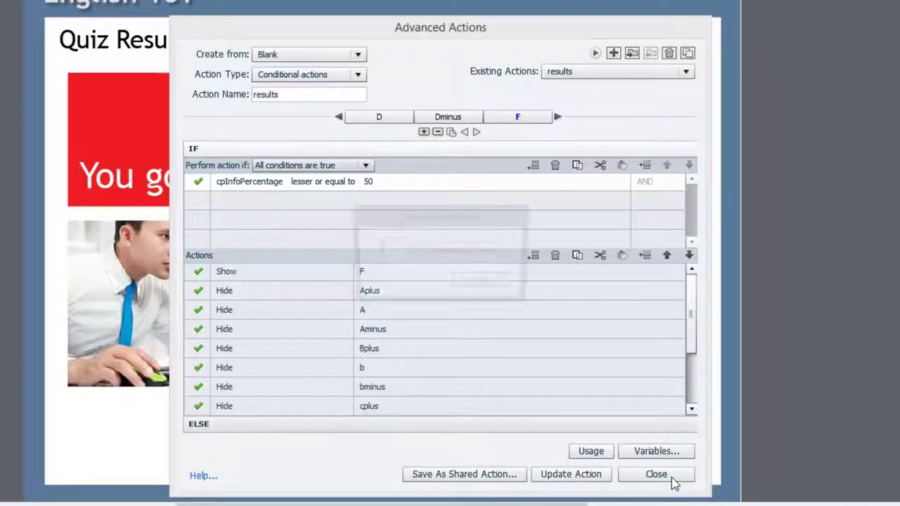
click(498, 283)
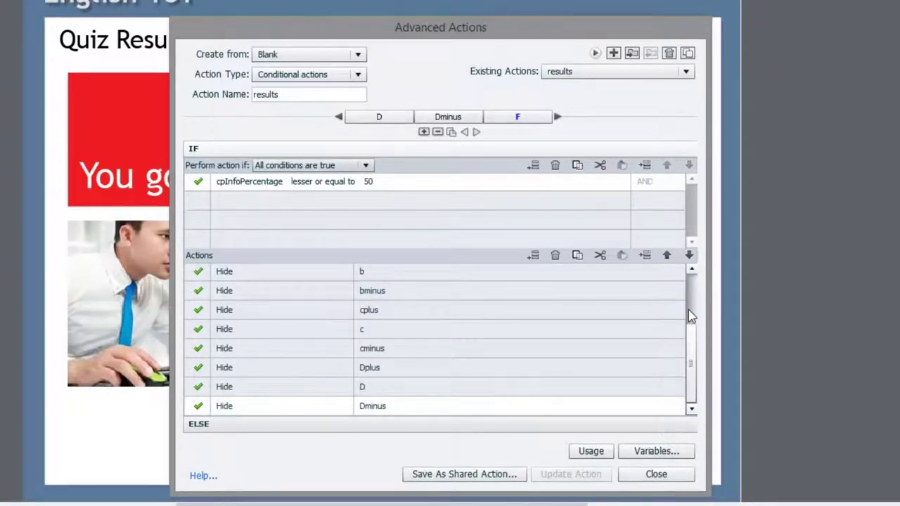
click(646, 475)
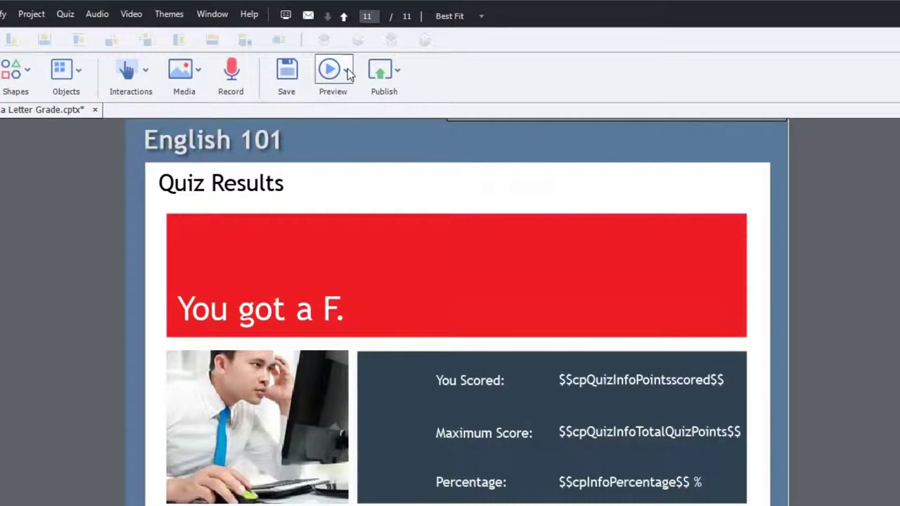
- Choose Project from the toolbar's Preview dropdown
click(347, 70)
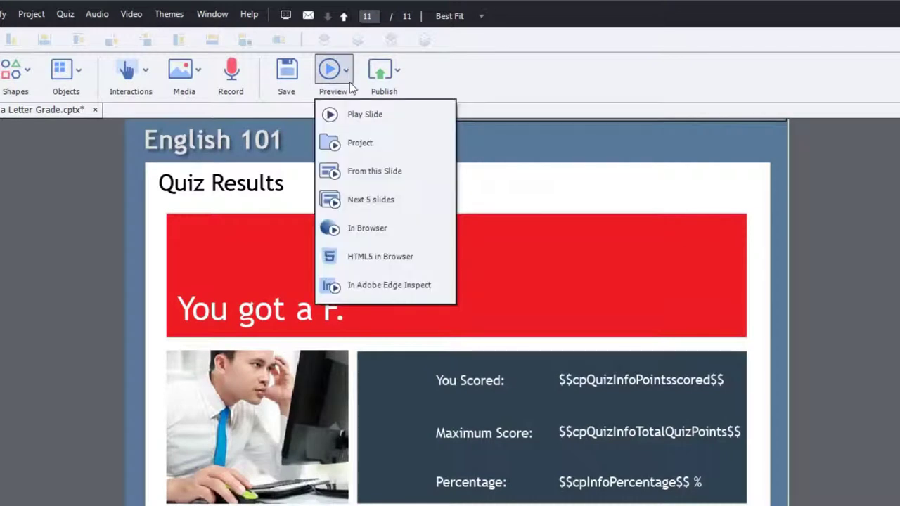
click(359, 143)
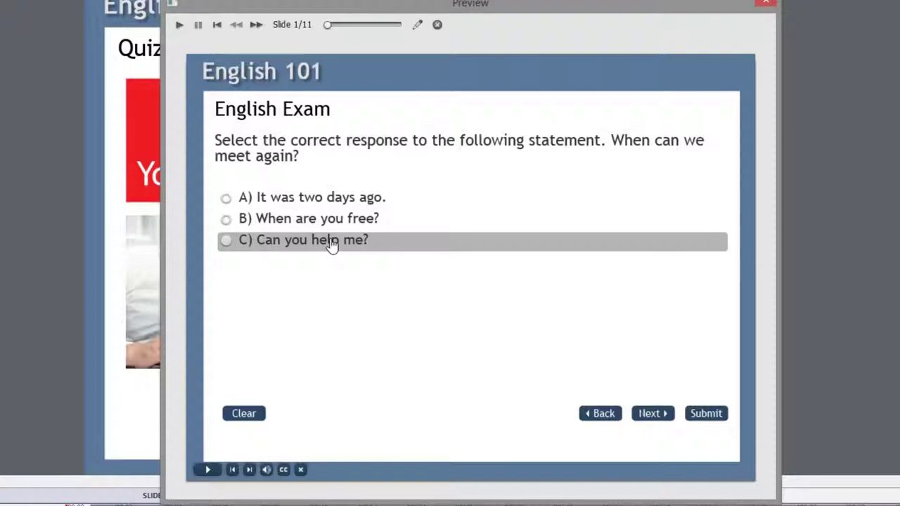
- Answer the first three questions with C, C ('How long for?') and C ('In the evenings.')
click(332, 242)
click(689, 414)
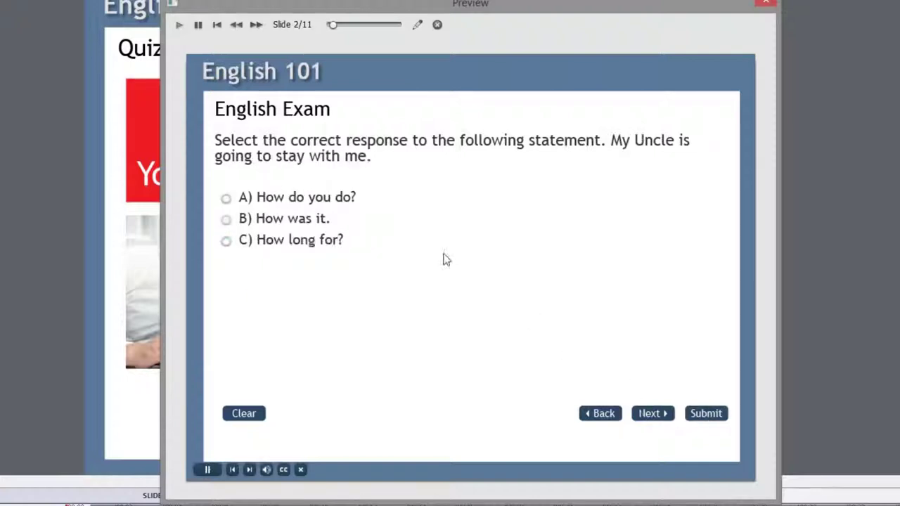
click(349, 242)
click(716, 415)
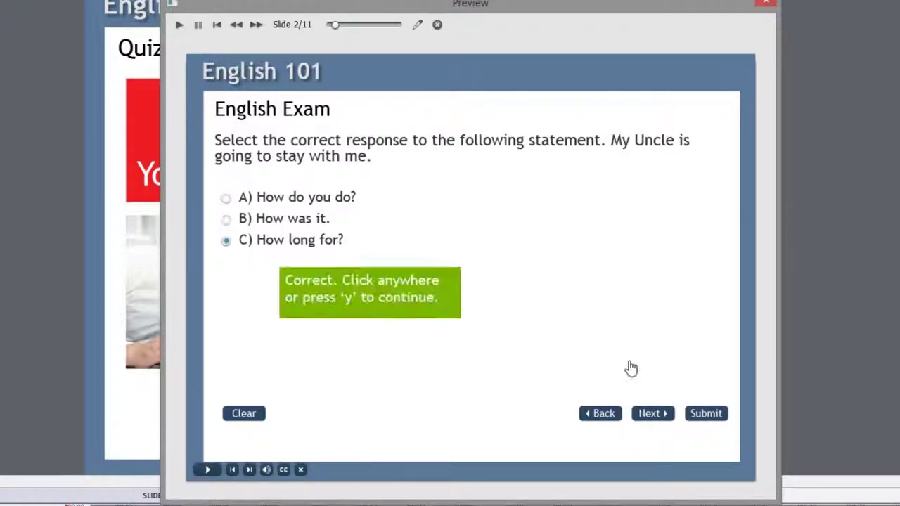
click(629, 368)
click(412, 244)
click(706, 415)
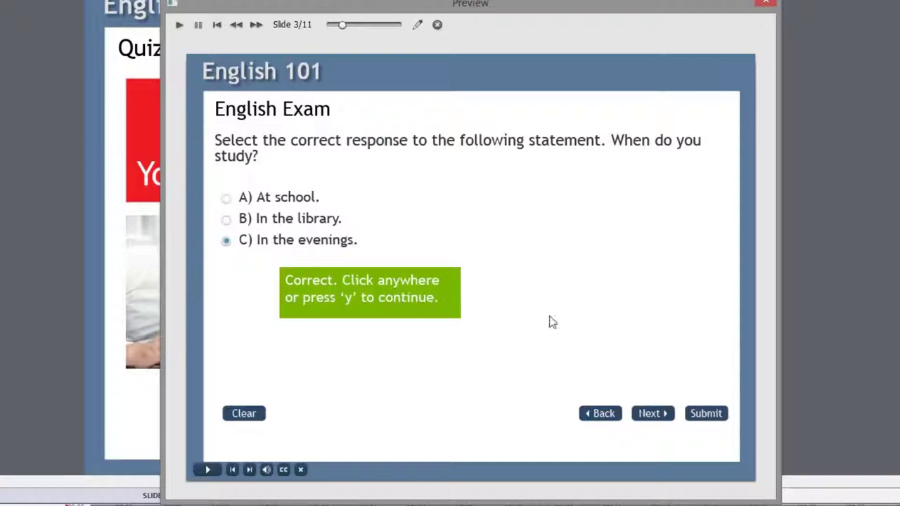
click(548, 320)
- Answer questions four to seven with B, B, B ('landing') and B ('would')
click(423, 231)
click(685, 411)
click(520, 276)
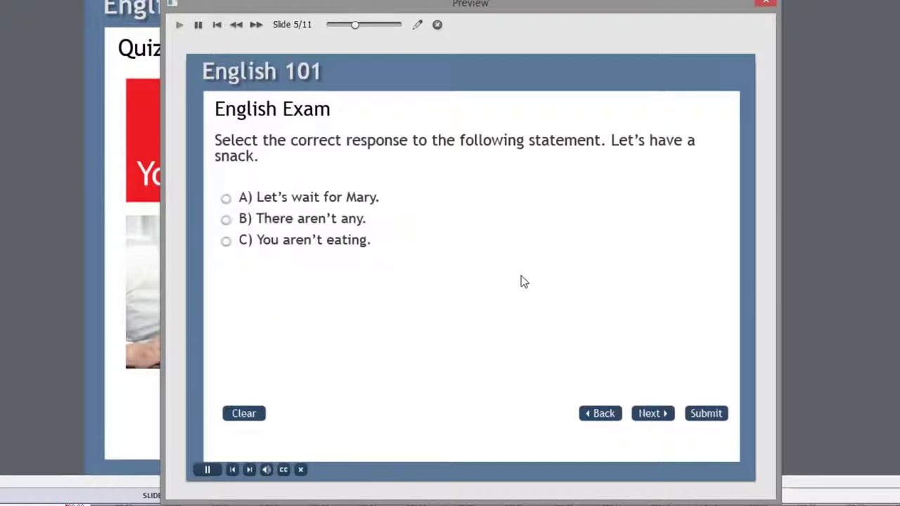
click(428, 222)
click(706, 413)
click(492, 277)
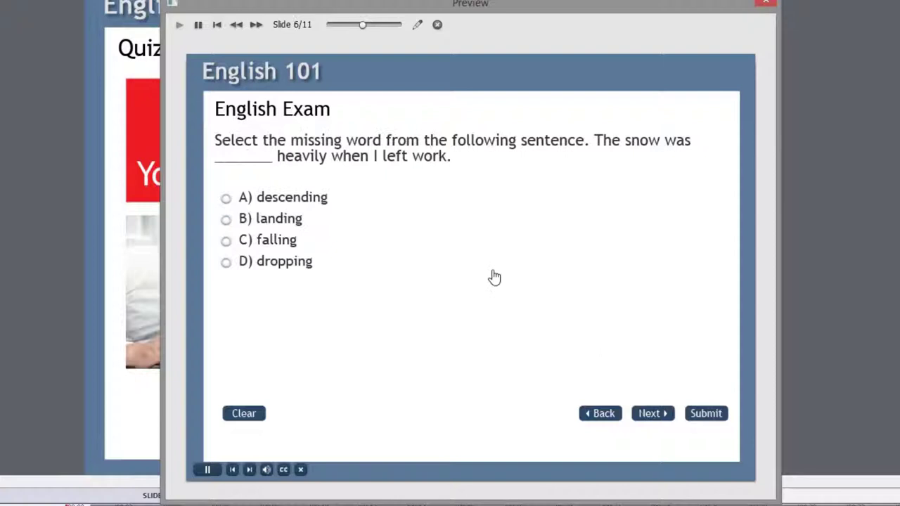
click(404, 232)
click(692, 413)
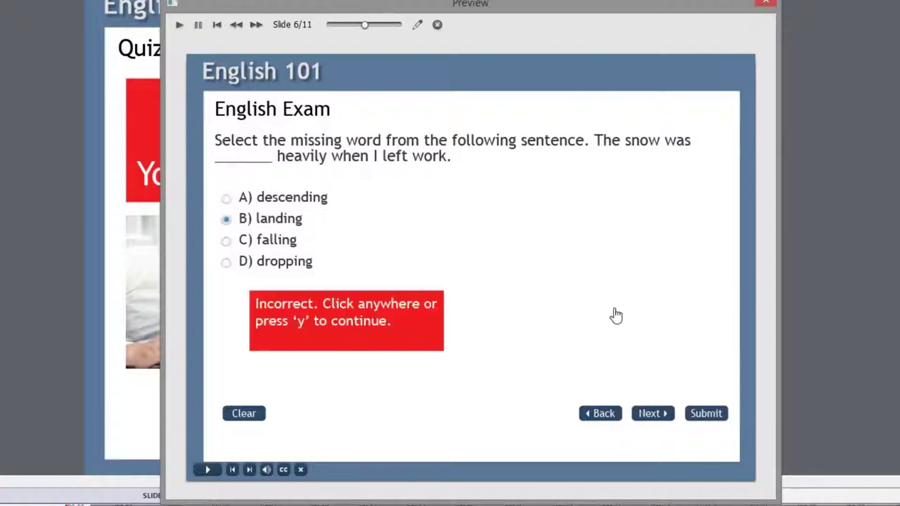
click(516, 264)
click(444, 222)
click(706, 414)
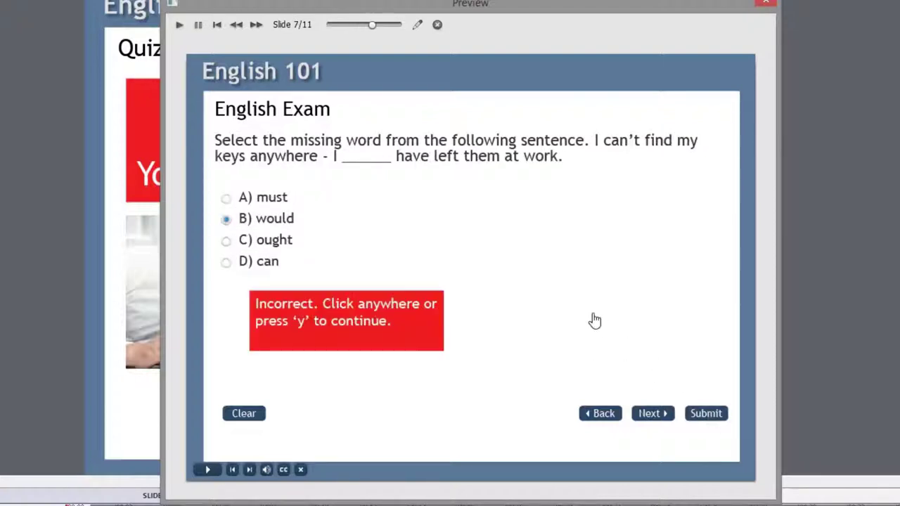
click(593, 320)
- Answer the last three questions with D ('drop'), C ('can') and B ('custom') to reach results
click(477, 270)
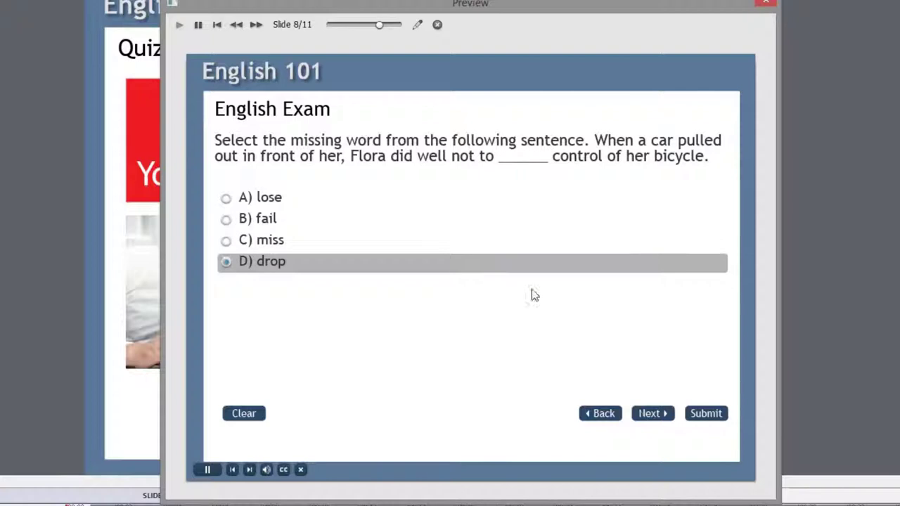
click(711, 414)
click(589, 336)
click(453, 258)
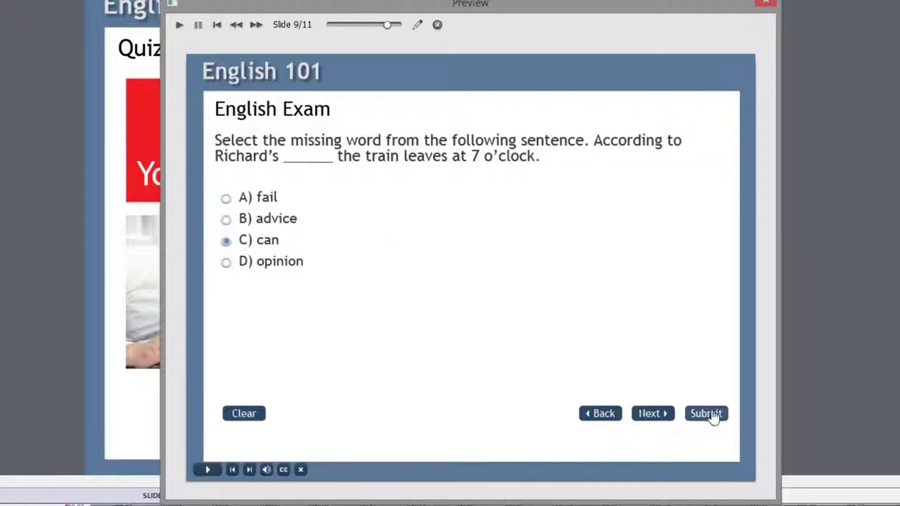
click(706, 415)
click(607, 334)
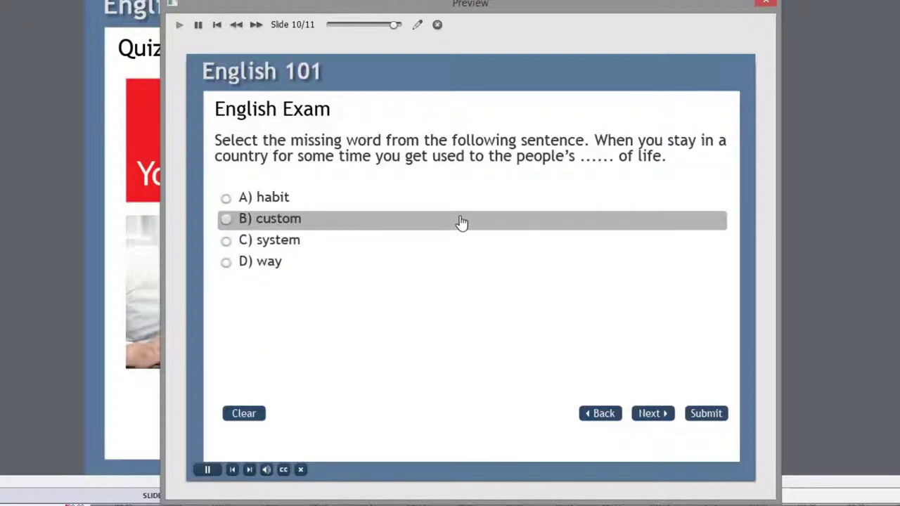
click(463, 224)
click(697, 414)
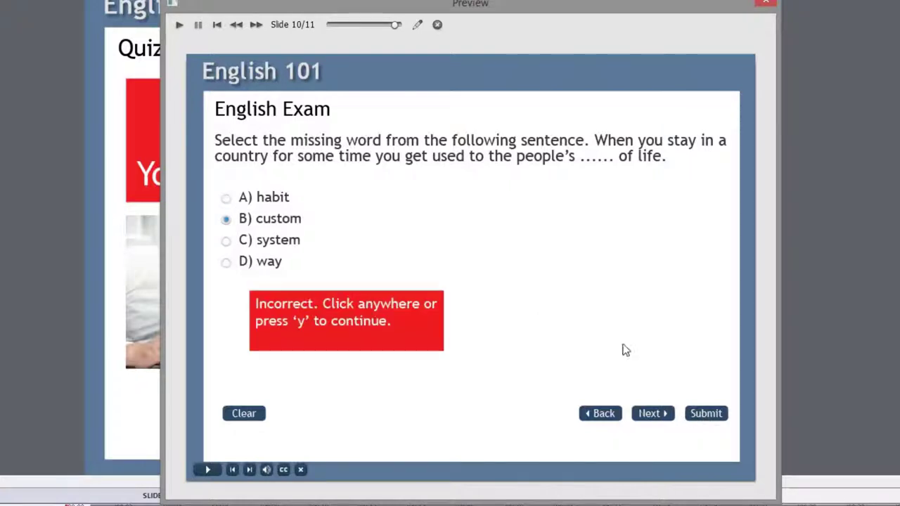
click(622, 349)
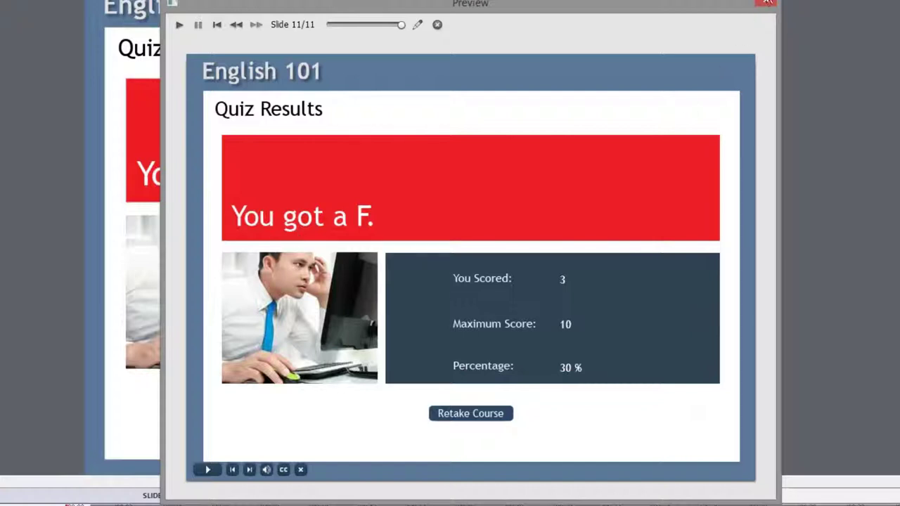
- Close the preview, reopen Advanced Actions with Shift+F9, and view the A and A-minus decisions
click(766, 12)
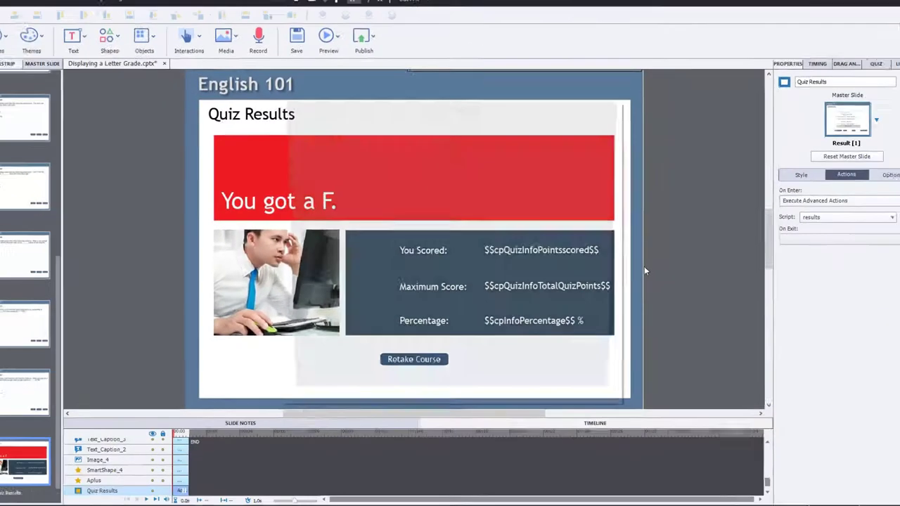
key(shift+F9)
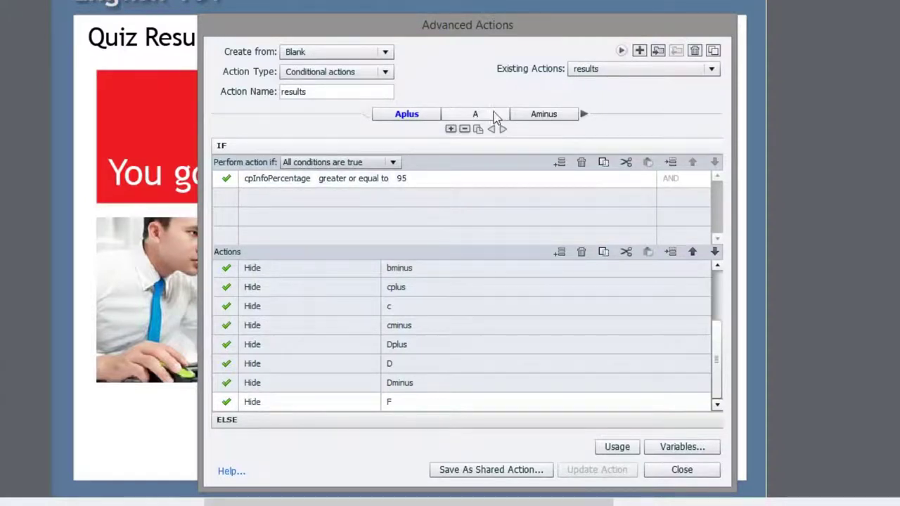
click(475, 115)
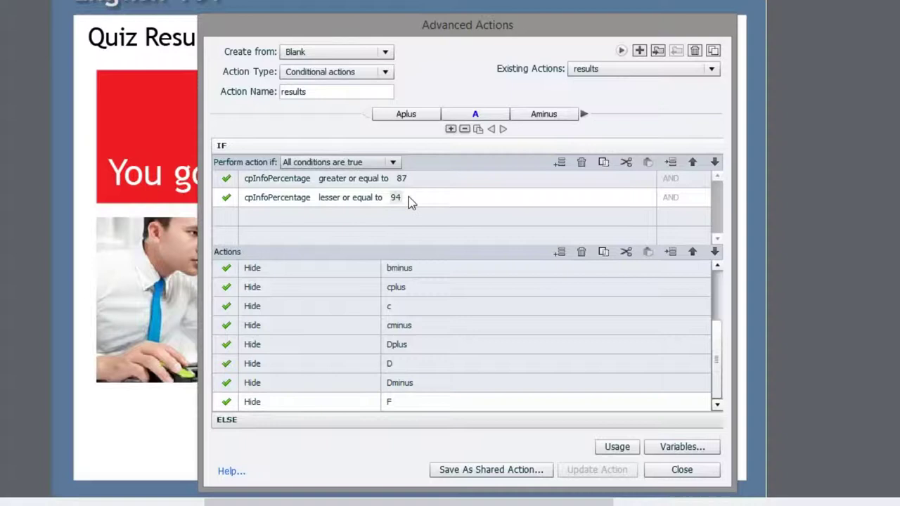
click(552, 114)
- Step through the later decisions to F and review its cpInfoPercentage ≤ 50 condition
click(583, 114)
click(583, 114)
click(583, 114)
click(583, 114)
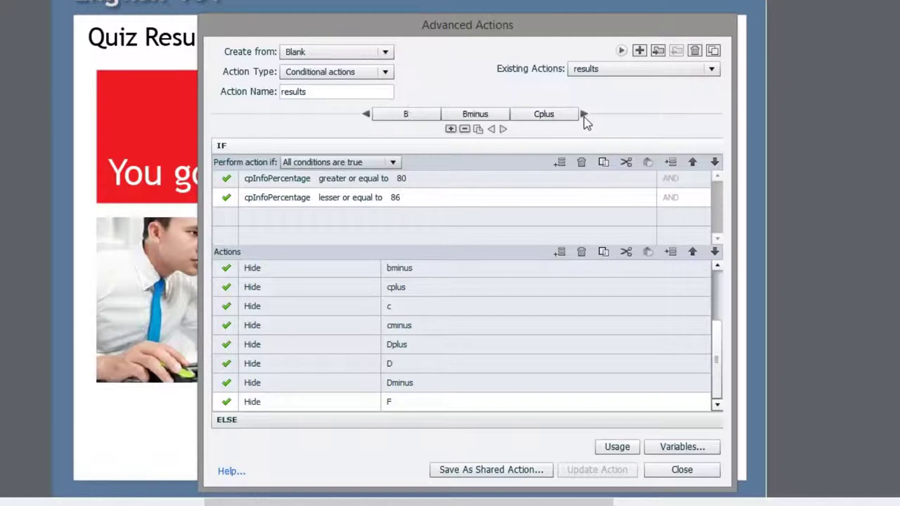
click(583, 114)
click(584, 114)
click(583, 113)
click(583, 113)
click(583, 114)
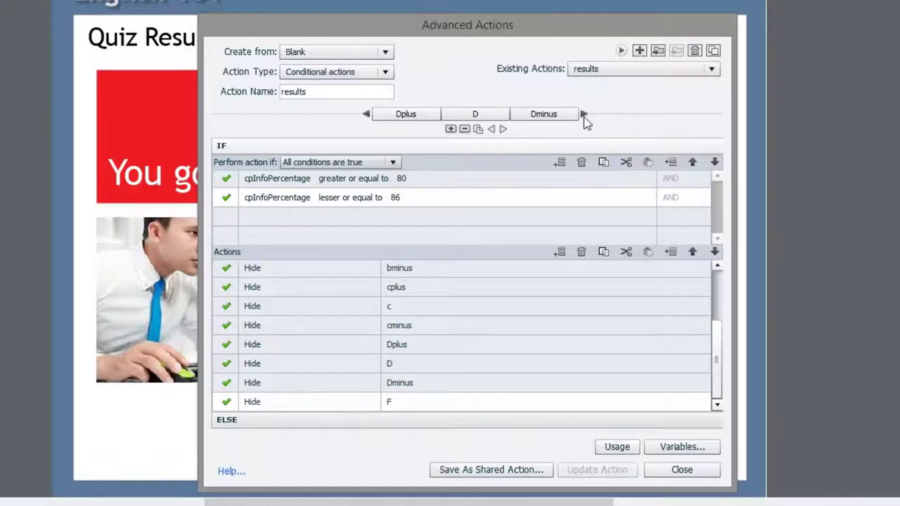
click(583, 114)
click(561, 116)
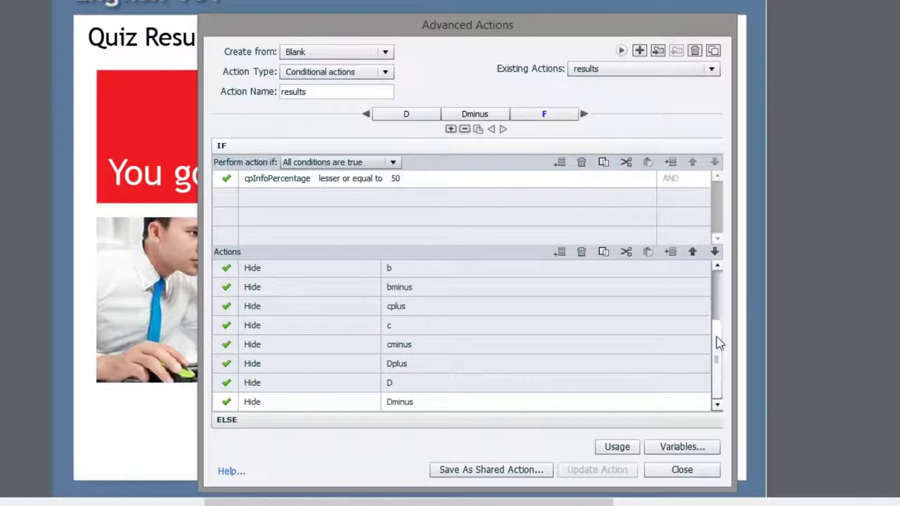
drag(716, 336, 716, 279)
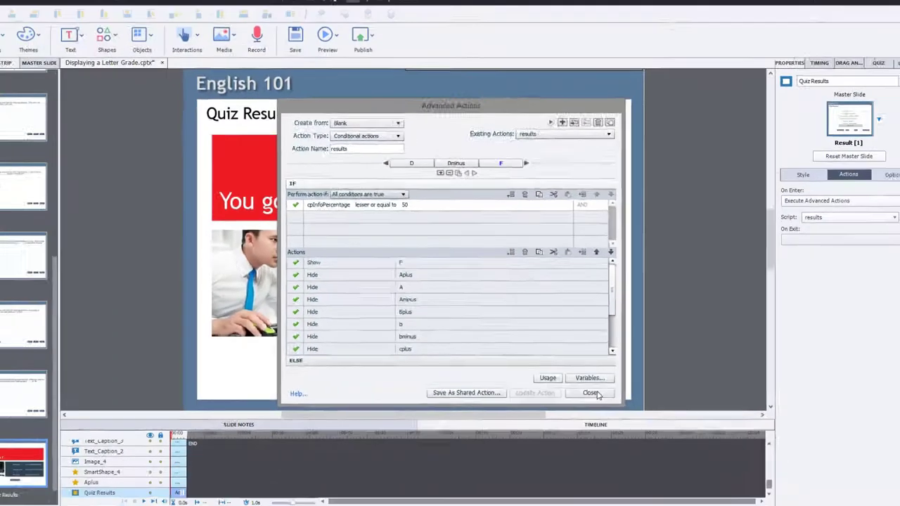
- Close the Advanced Actions dialog and launch Preview > Project again
click(682, 469)
click(399, 54)
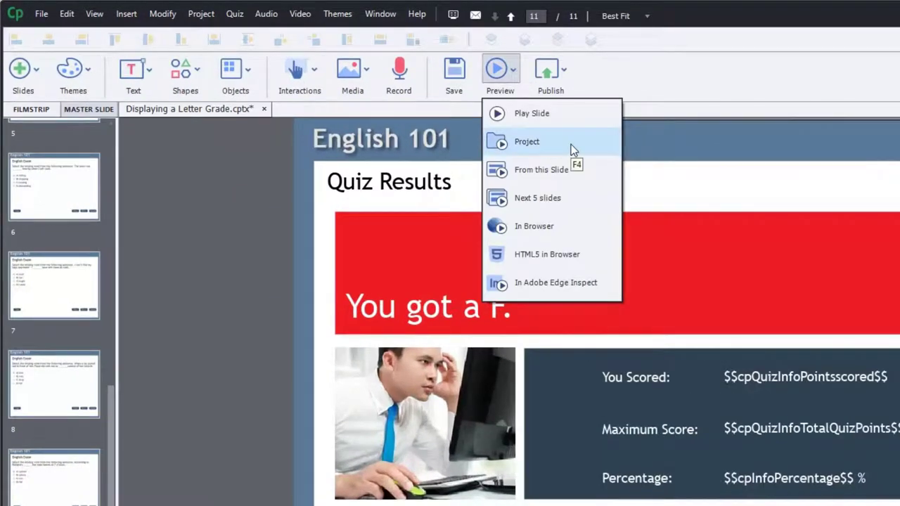
click(571, 144)
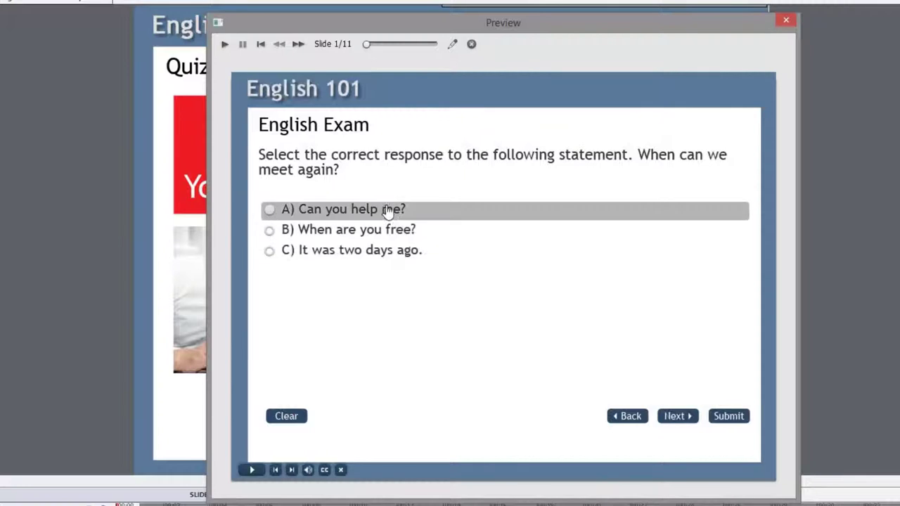
- Answer questions 1–3 correctly: 'When are you free?', 'How long for?', 'In the evenings.'
click(370, 233)
click(723, 417)
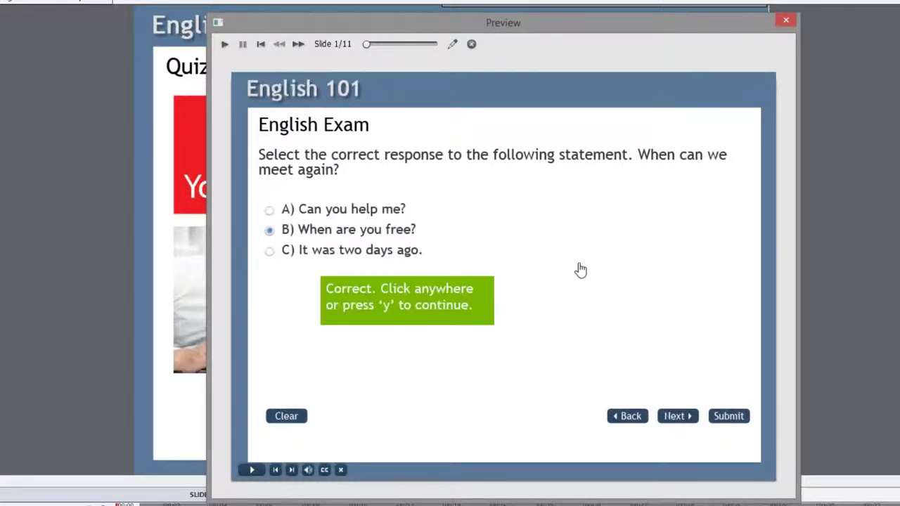
click(580, 269)
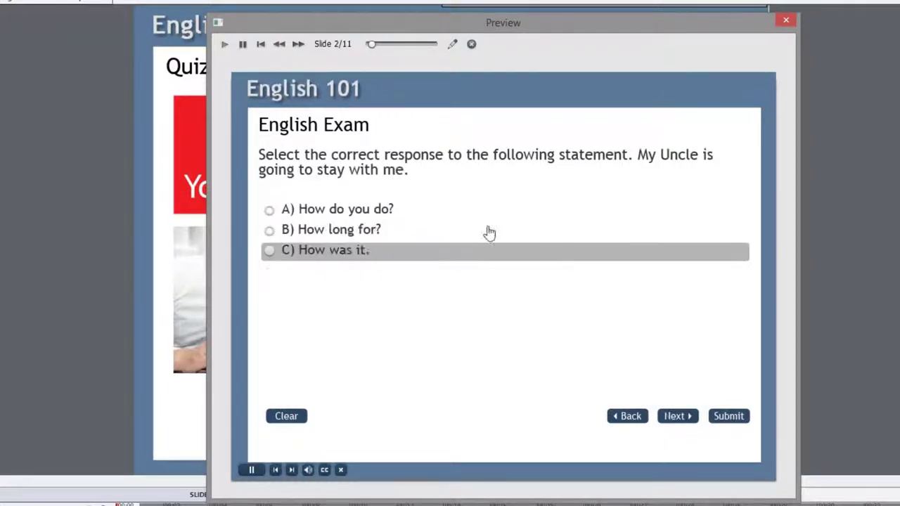
click(360, 234)
click(728, 416)
click(612, 266)
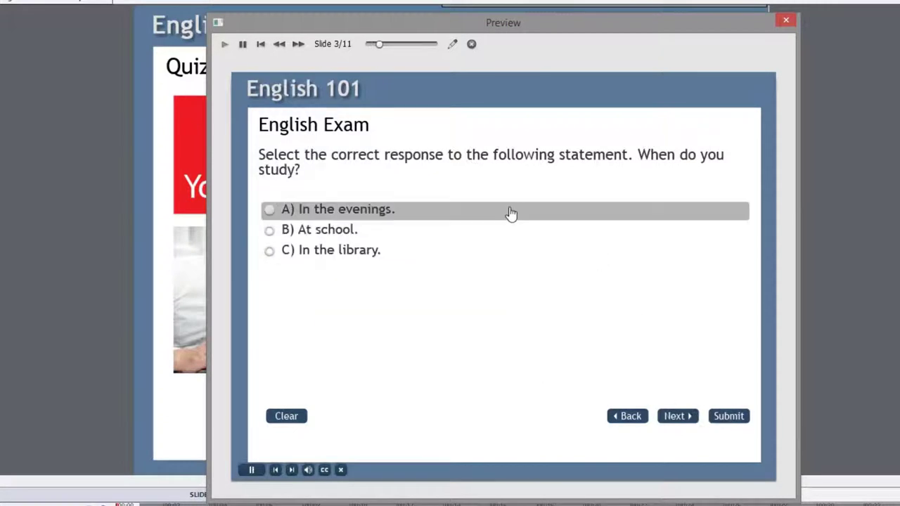
click(357, 212)
click(731, 419)
click(570, 290)
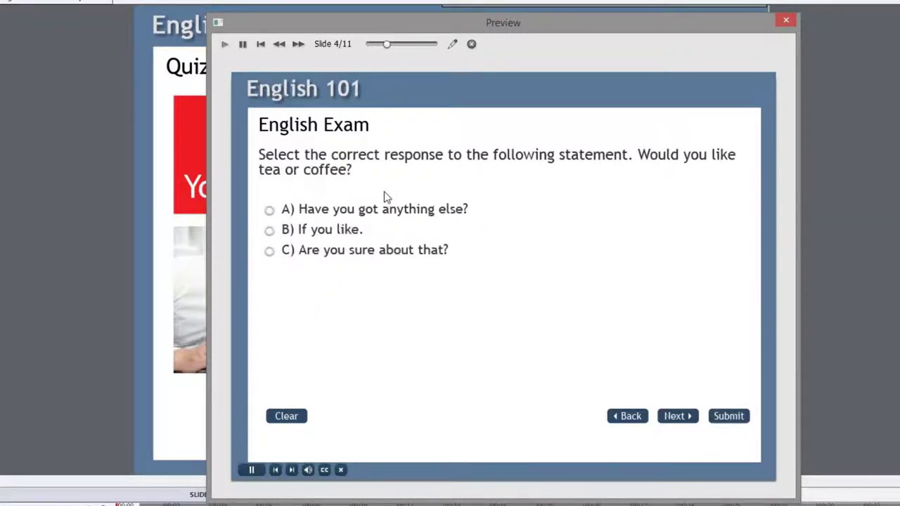
- Answer questions 4–6 correctly: 'Have you got anything else?', option A, and 'falling'
click(357, 211)
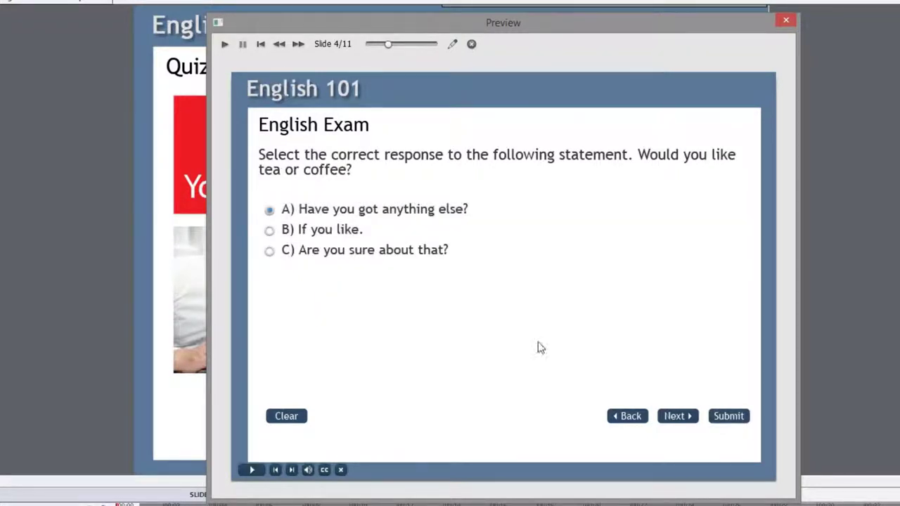
click(728, 418)
click(526, 279)
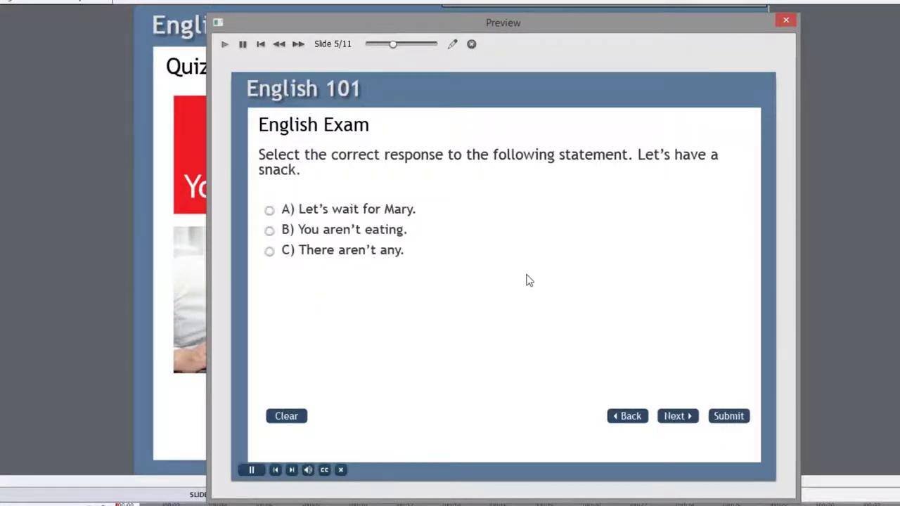
click(394, 220)
click(728, 416)
click(462, 293)
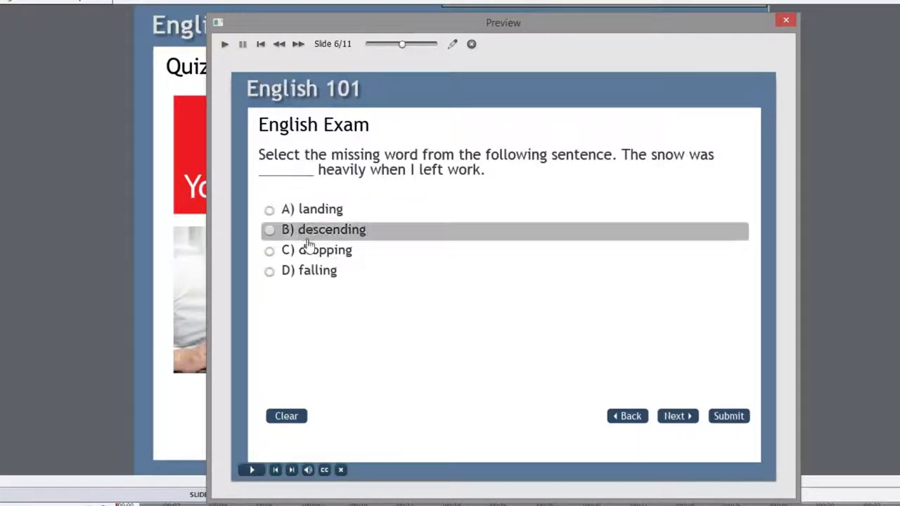
click(343, 272)
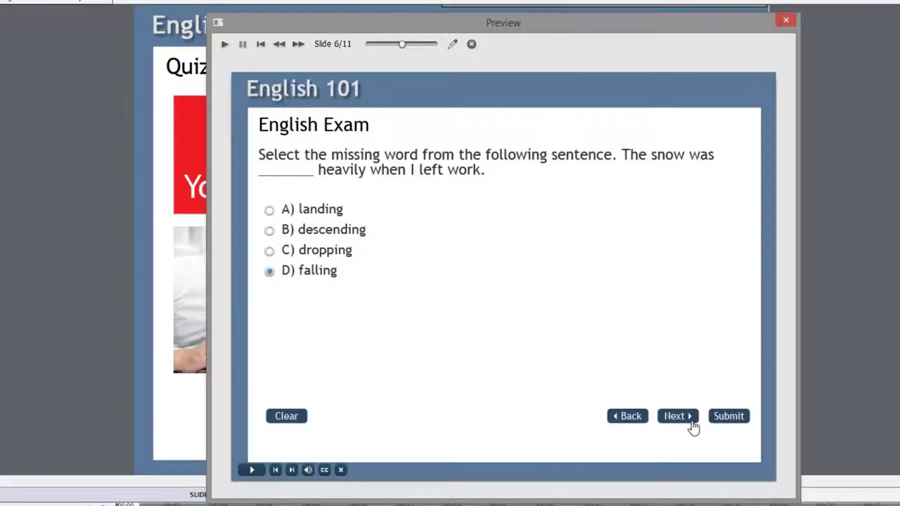
click(731, 417)
click(608, 317)
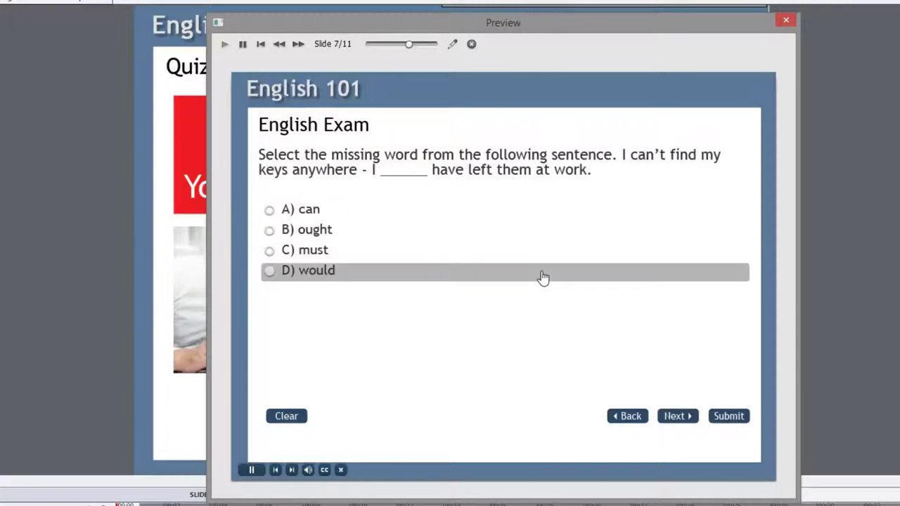
- Answer questions 7 and 8 wrongly with 'would' and 'fail'
click(542, 277)
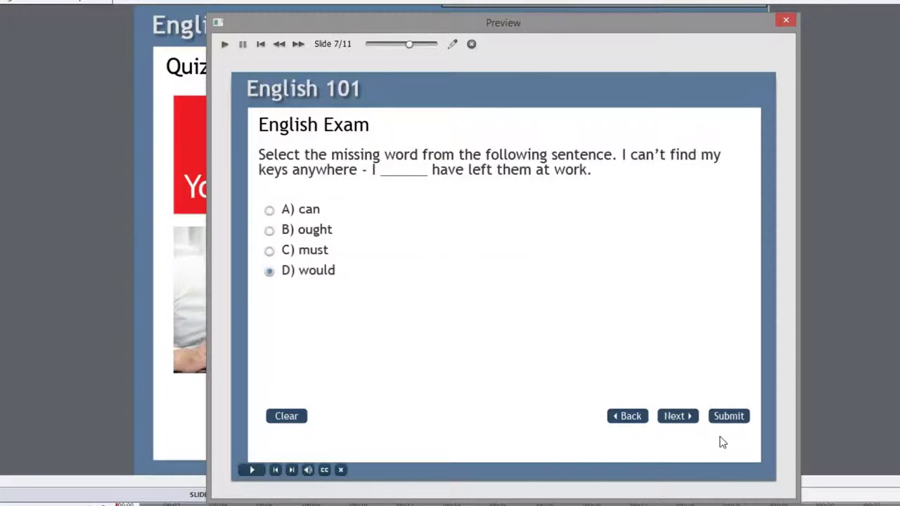
click(534, 339)
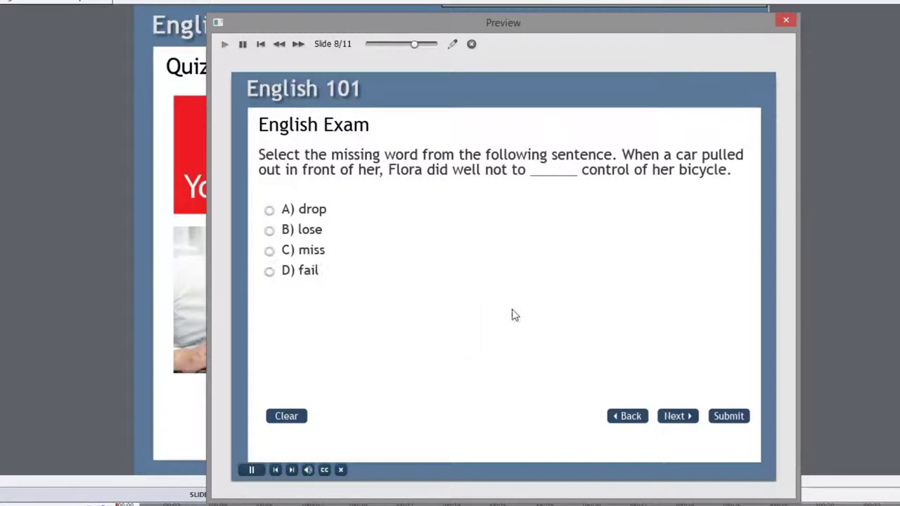
click(429, 270)
click(719, 419)
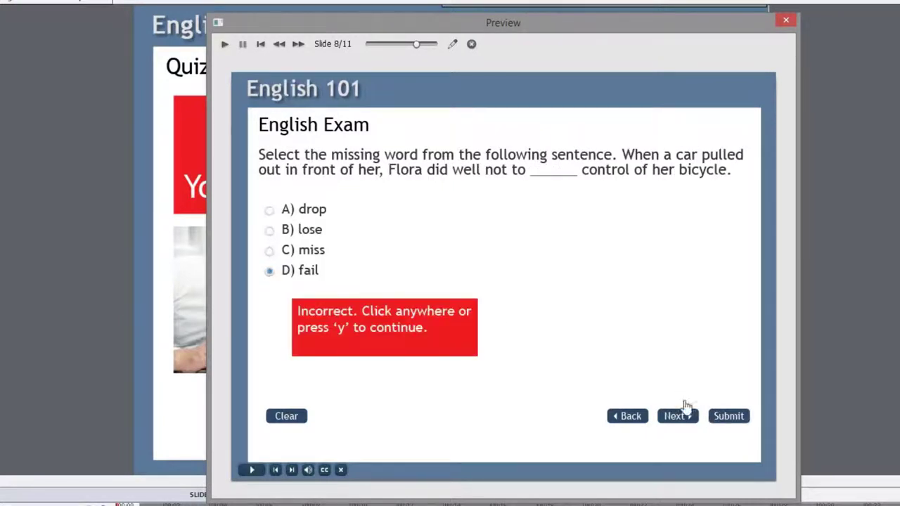
click(571, 357)
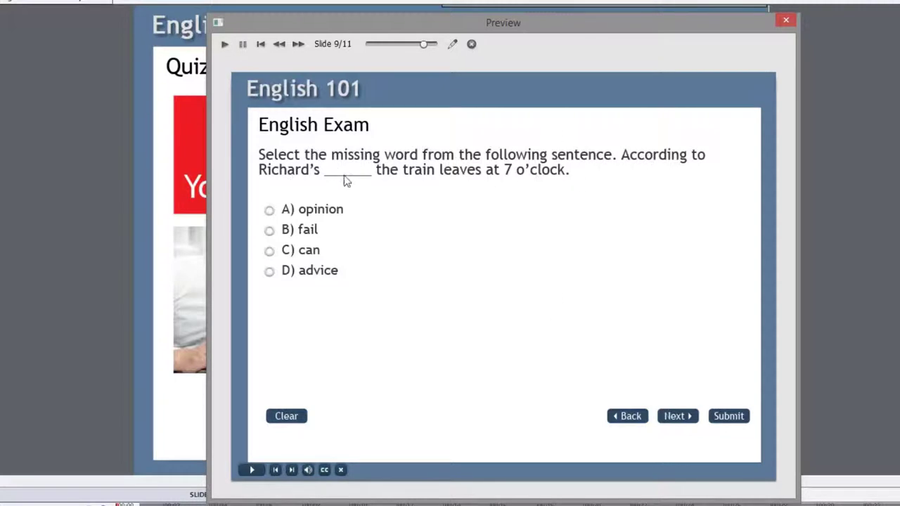
- Answer question 9 wrongly with 'fail' and question 10 with 'system', reaching the C minus results
click(345, 213)
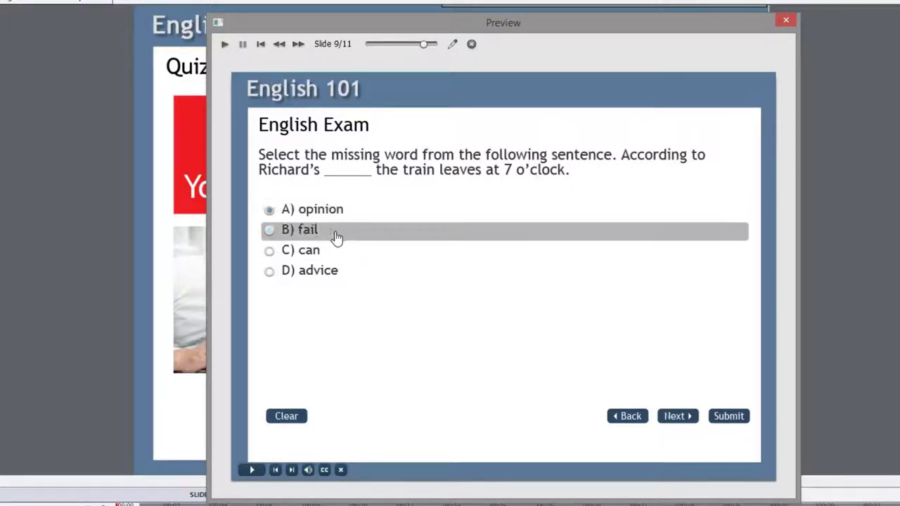
click(336, 238)
click(729, 421)
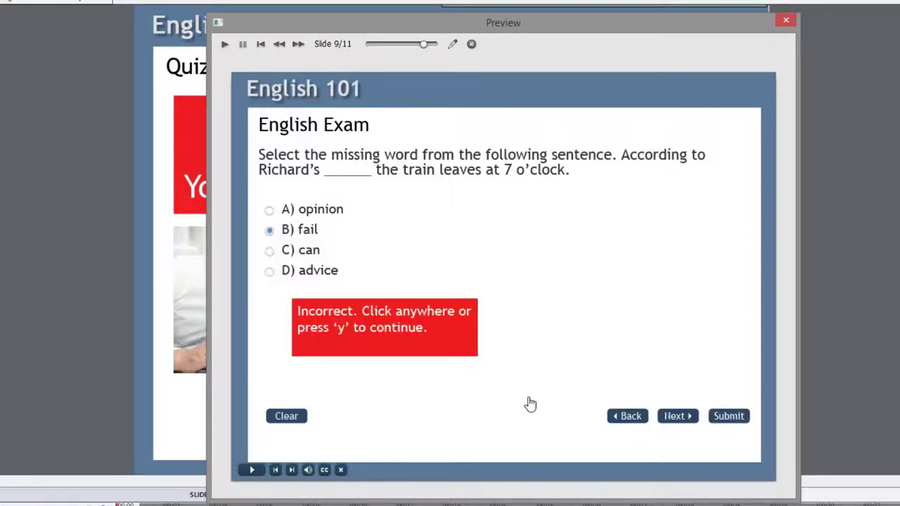
click(530, 403)
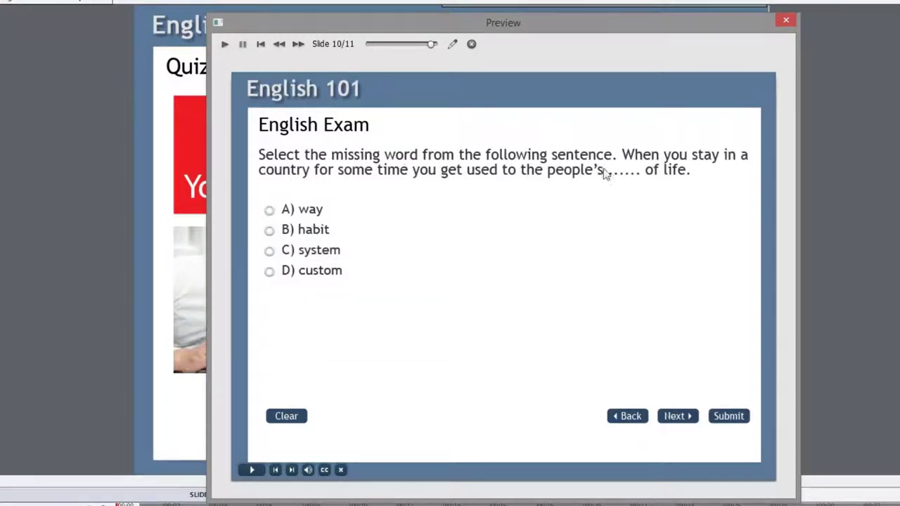
click(321, 257)
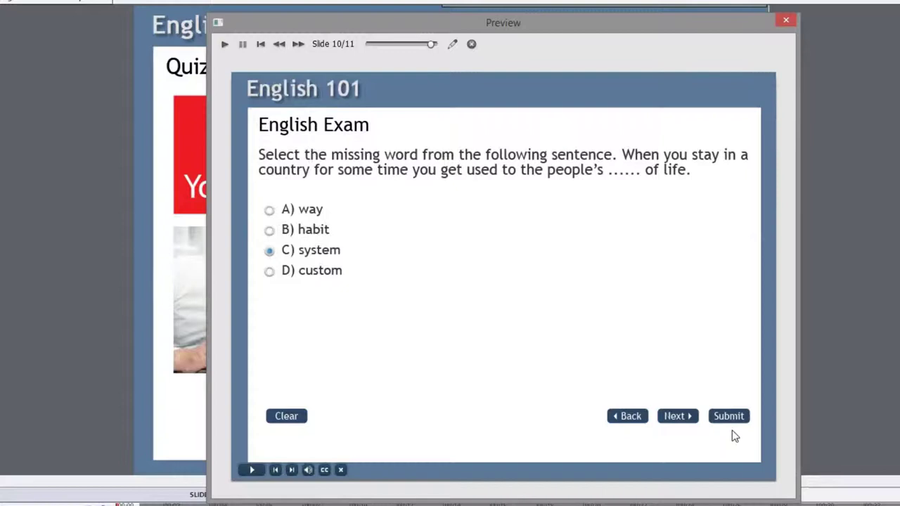
click(732, 422)
click(536, 402)
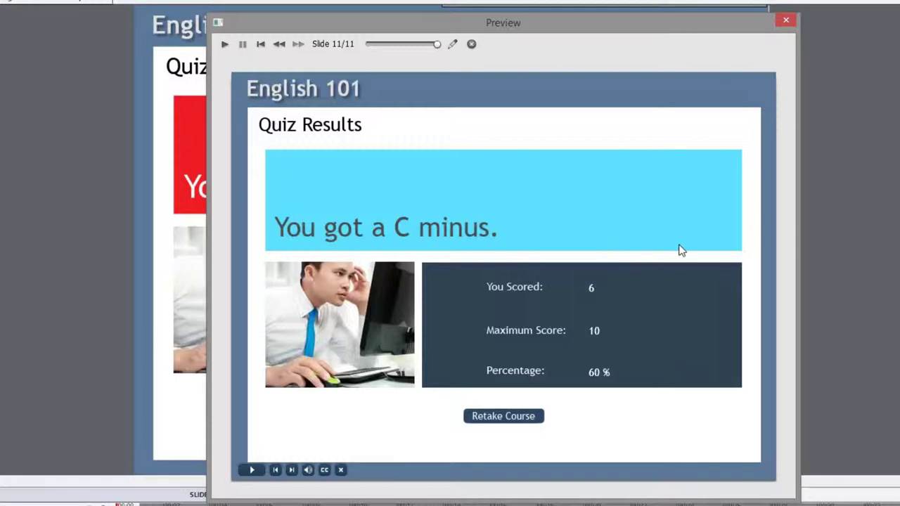
- Choose Retake Course on the Quiz Results slide to return to question 1
click(503, 416)
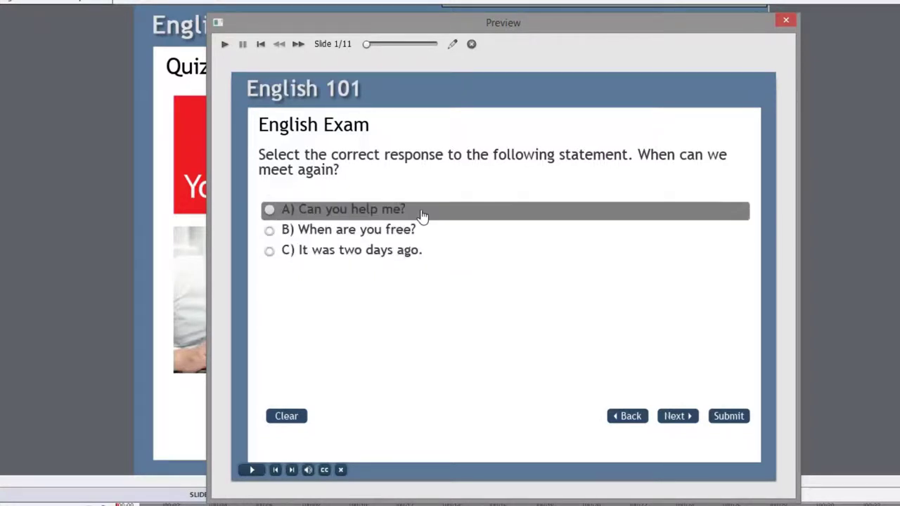
- Answer questions 1–3 correctly: 'When are you free?', 'How long for?', 'In the evenings.'
click(429, 239)
click(730, 416)
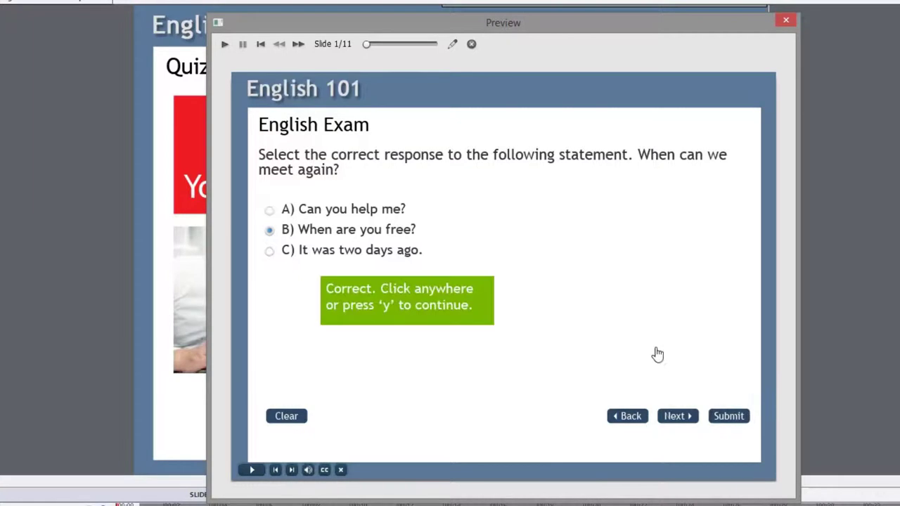
click(625, 333)
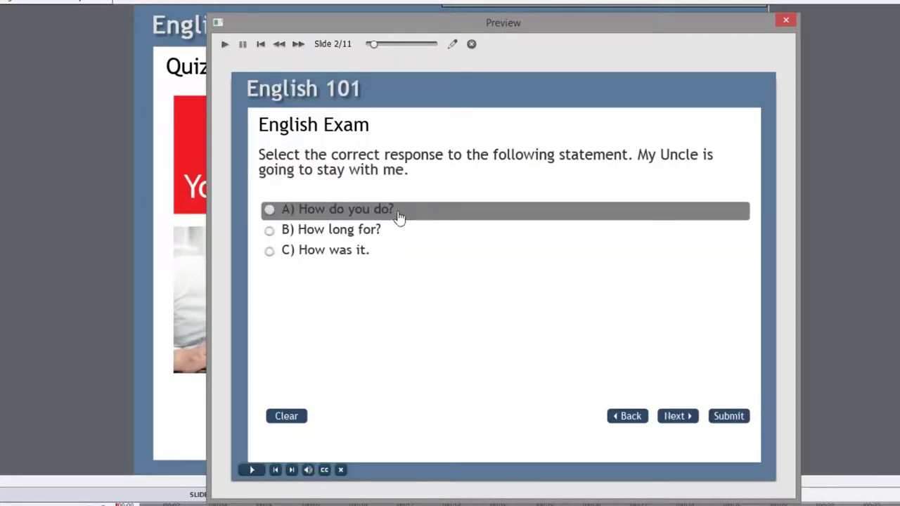
click(375, 239)
click(728, 416)
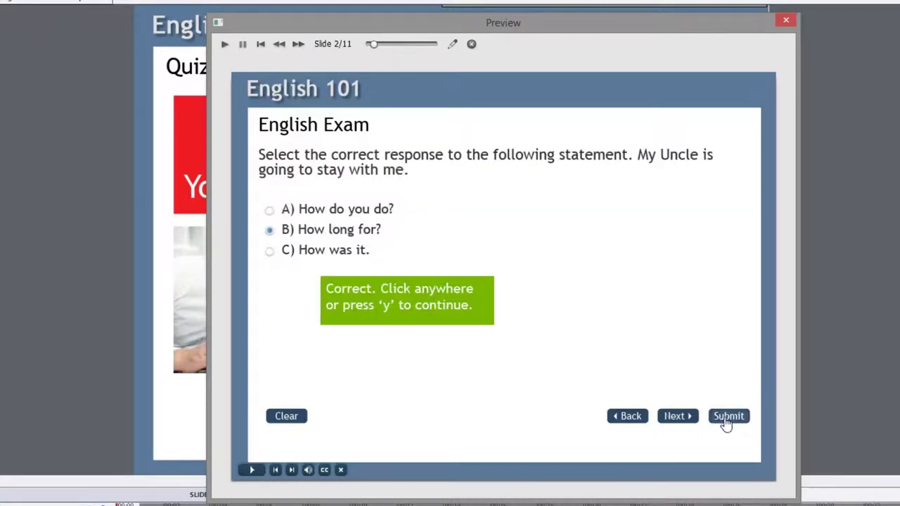
click(529, 239)
click(385, 213)
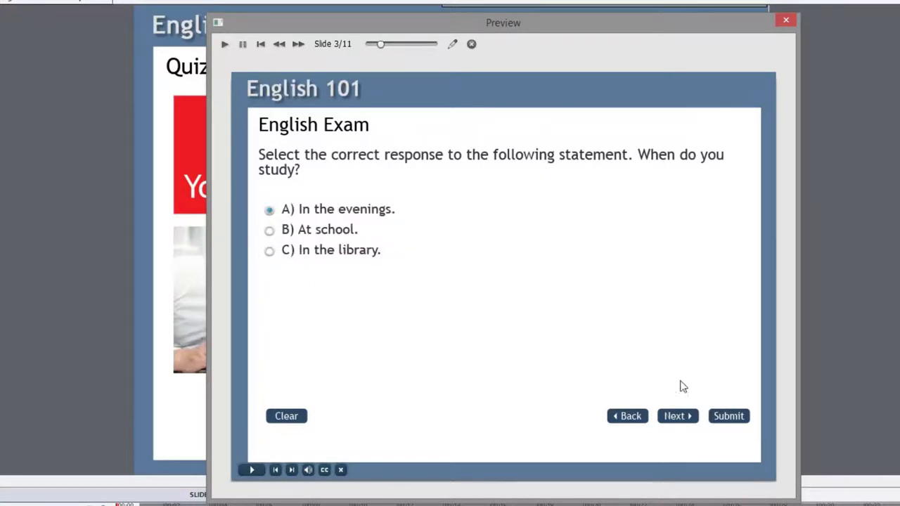
click(731, 417)
click(520, 281)
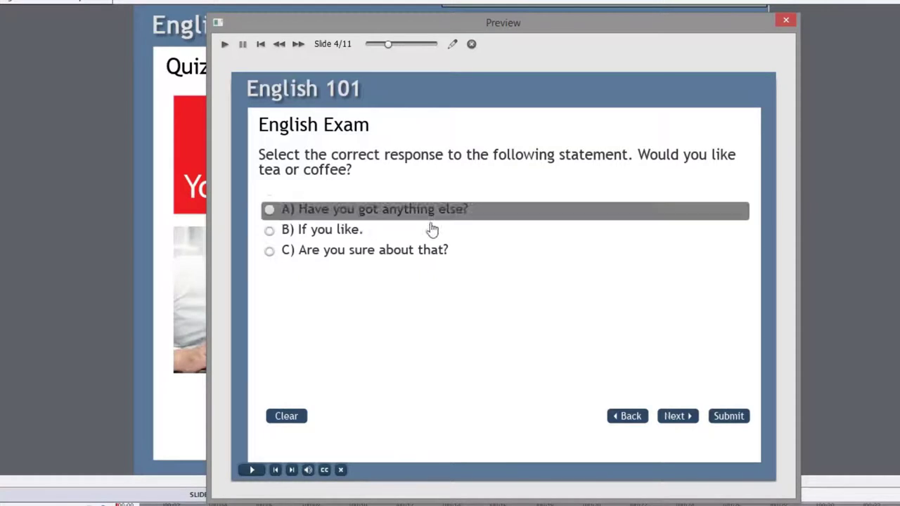
- Answer questions 4–6 correctly: 'Have you got anything else?', 'Let's wait for Mary.', 'falling'
click(437, 211)
click(729, 416)
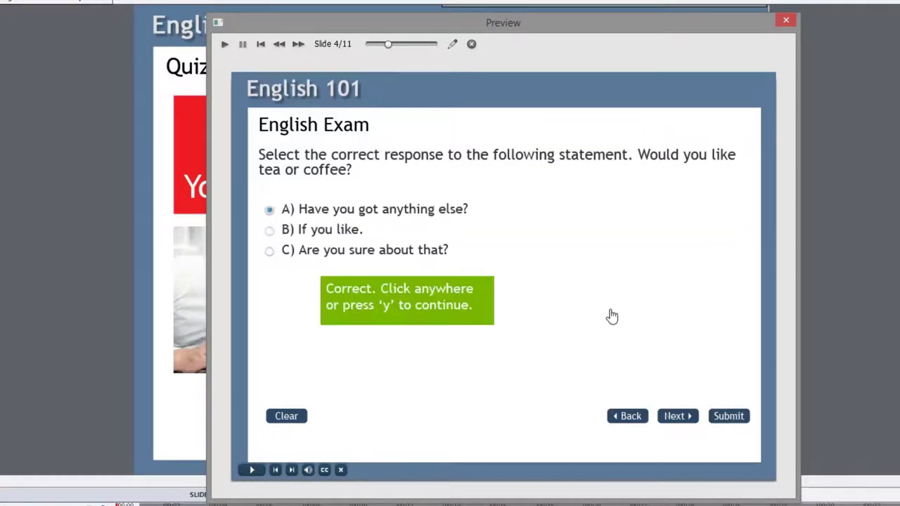
click(611, 317)
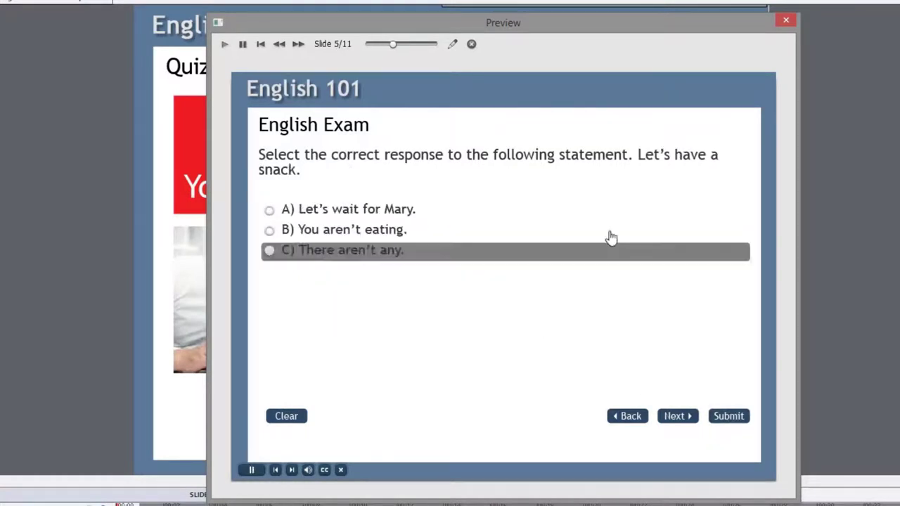
click(441, 218)
click(728, 422)
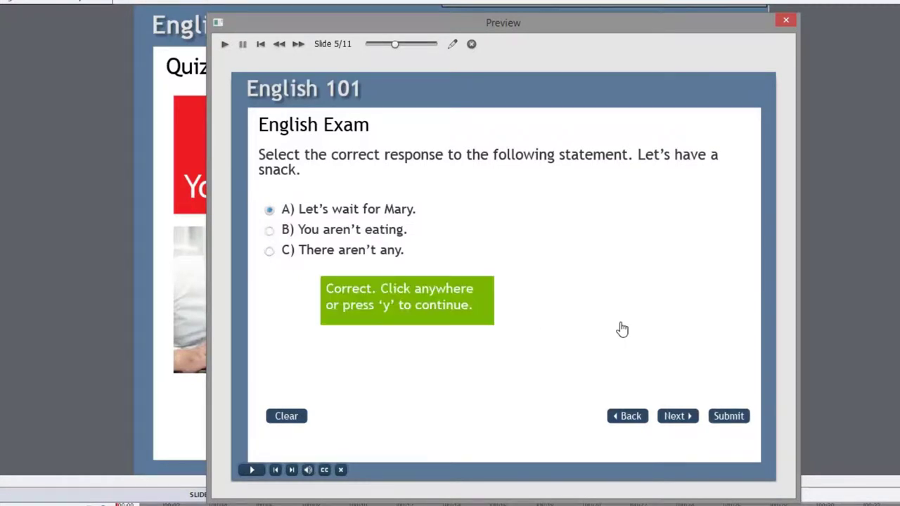
click(617, 324)
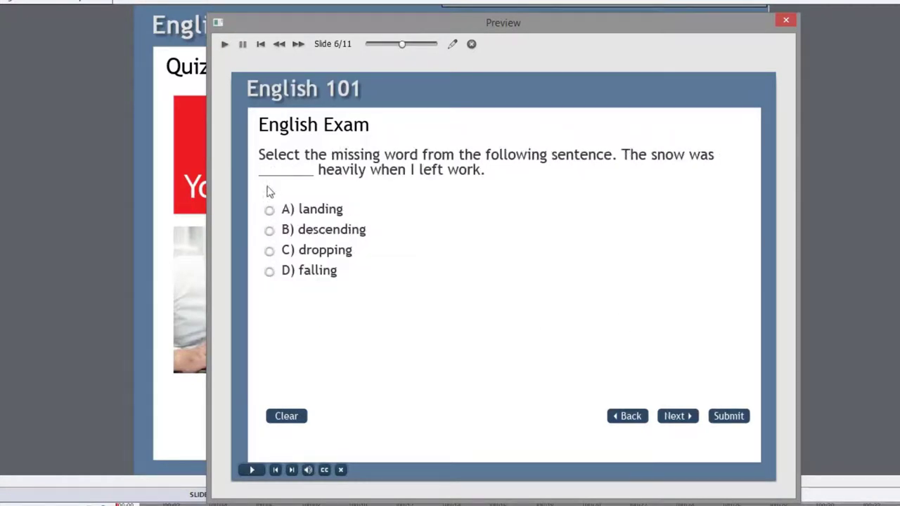
click(336, 272)
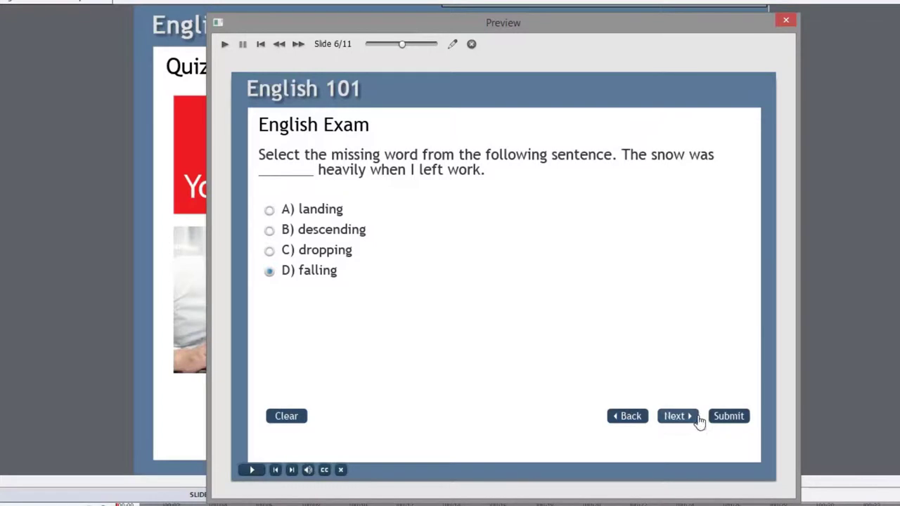
click(728, 418)
click(560, 313)
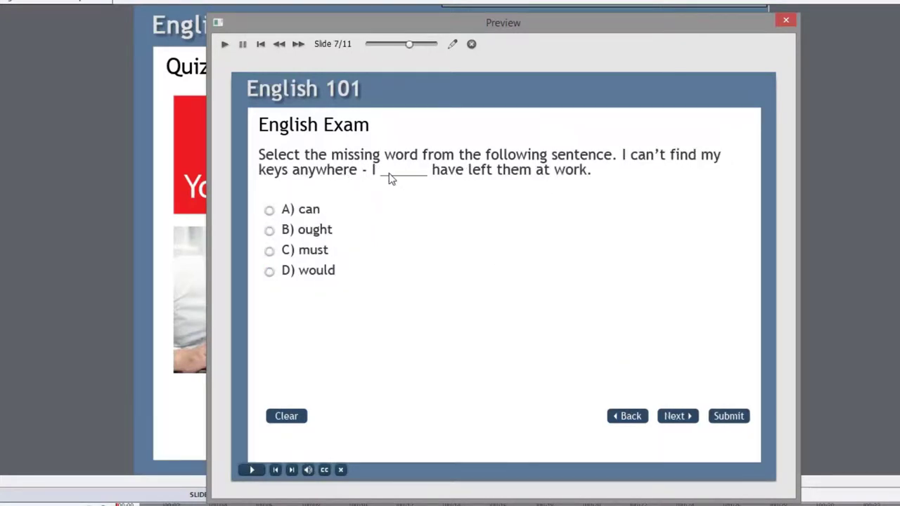
- Answer questions 7–10 correctly with 'must', 'lose', 'opinion' and 'way'
click(348, 253)
click(729, 417)
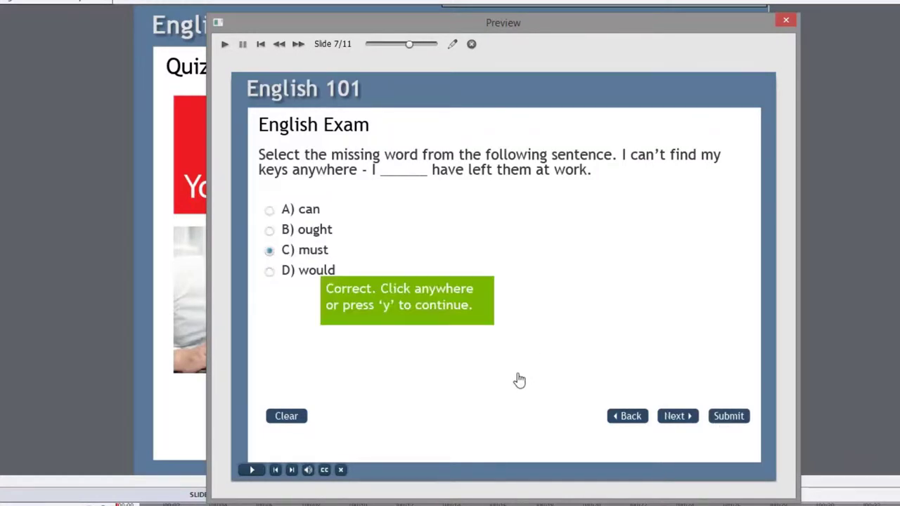
click(519, 381)
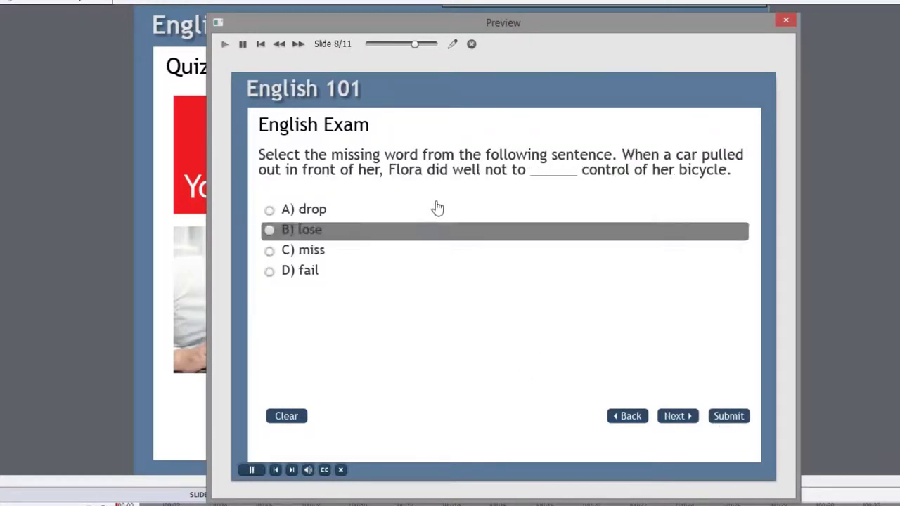
click(322, 230)
click(717, 415)
click(496, 316)
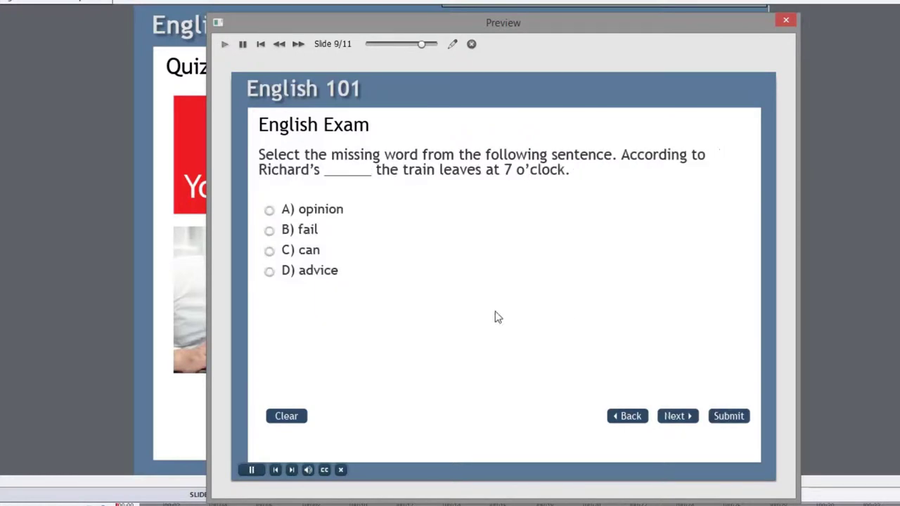
click(328, 218)
click(713, 415)
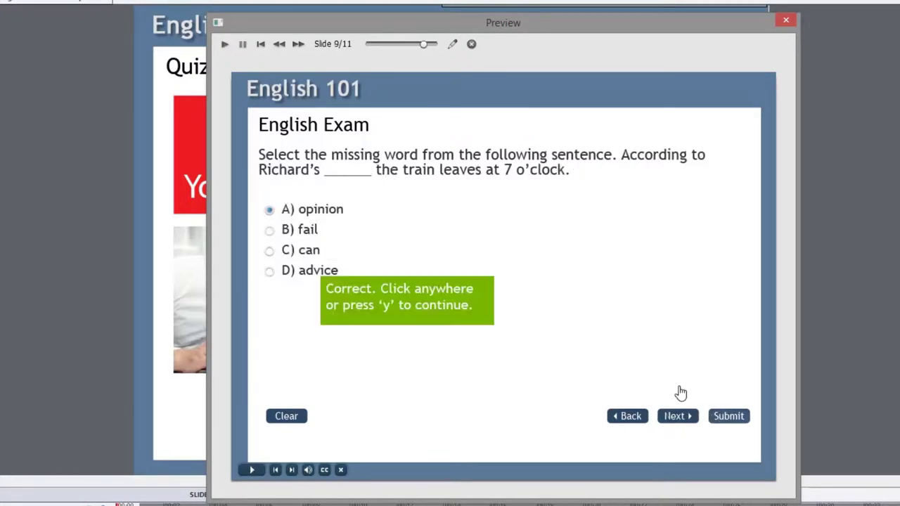
click(577, 301)
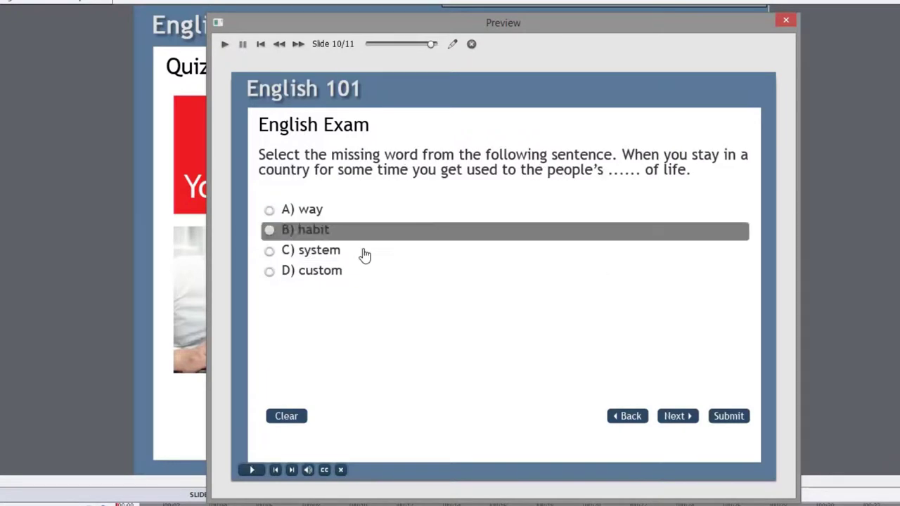
click(336, 213)
click(726, 416)
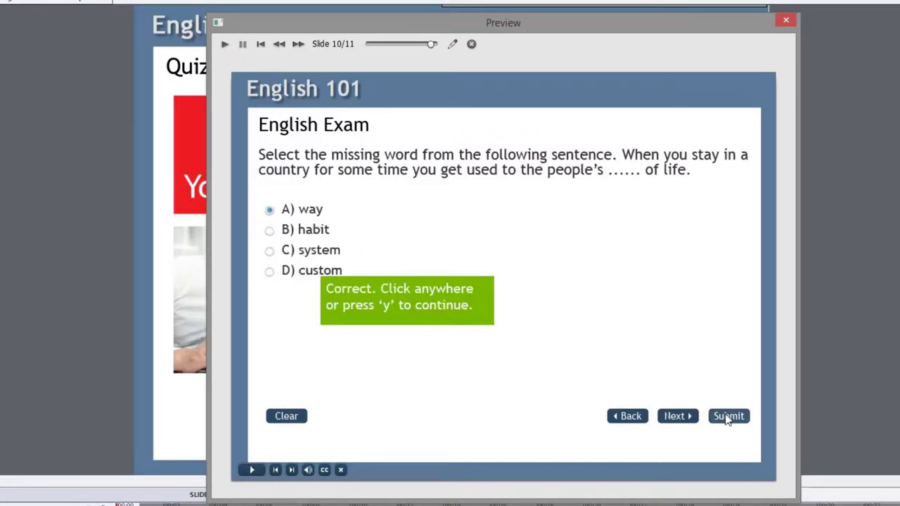
- Dismiss the last Correct message to show the green 'You got an A plus.' at 100%
click(607, 356)
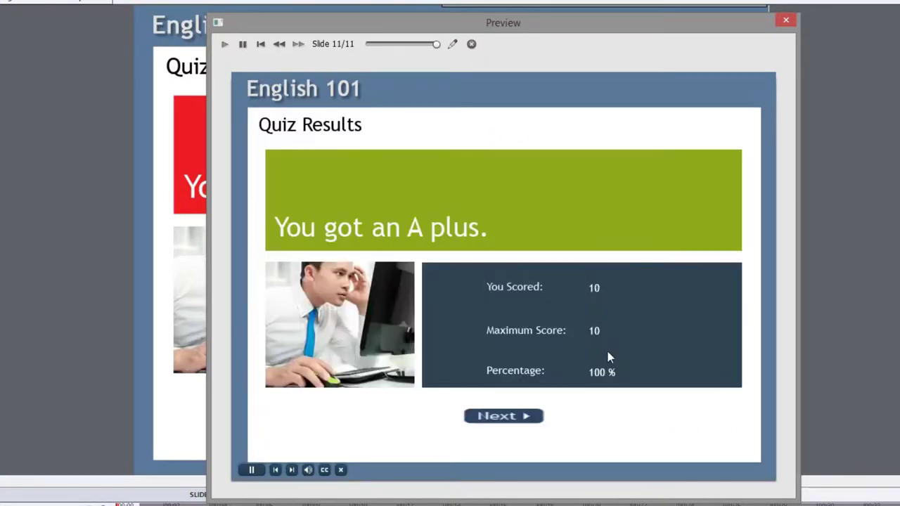